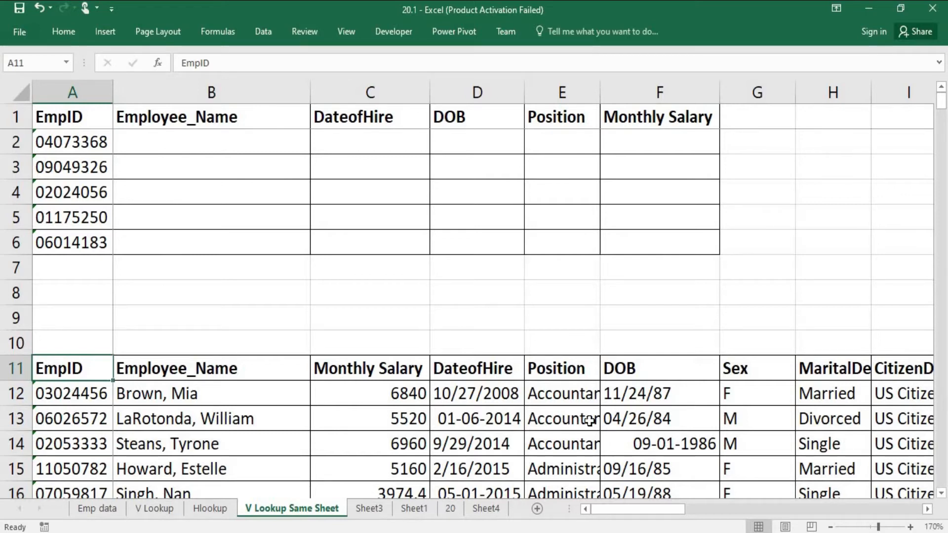
- Start a VLOOKUP formula in B2 with the employee ID in A2 as the lookup value
left_click(72, 135)
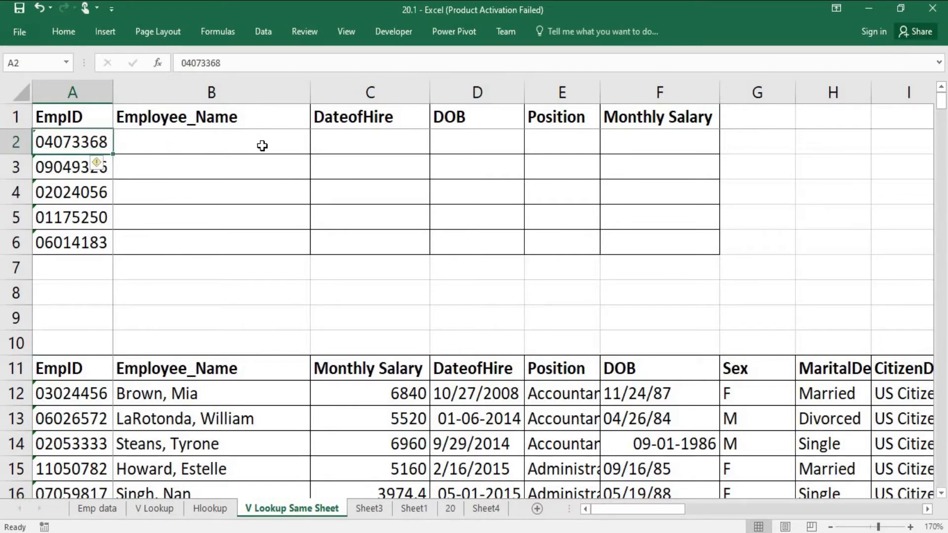
left_click(225, 136)
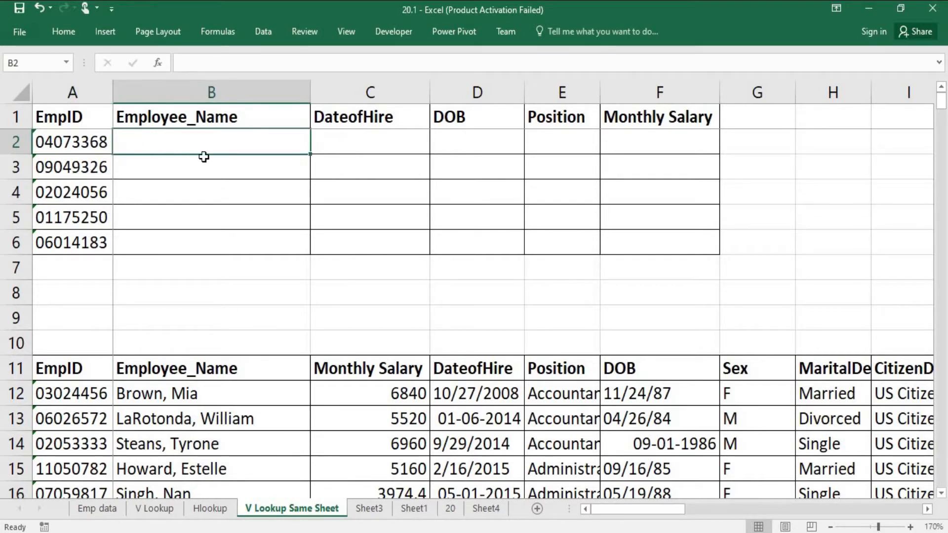
type("=vl")
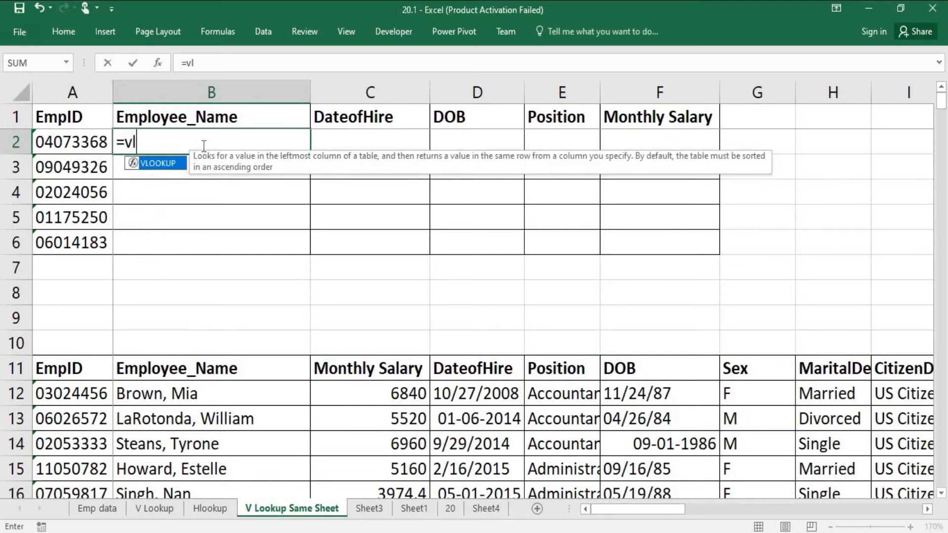
key("Tab")
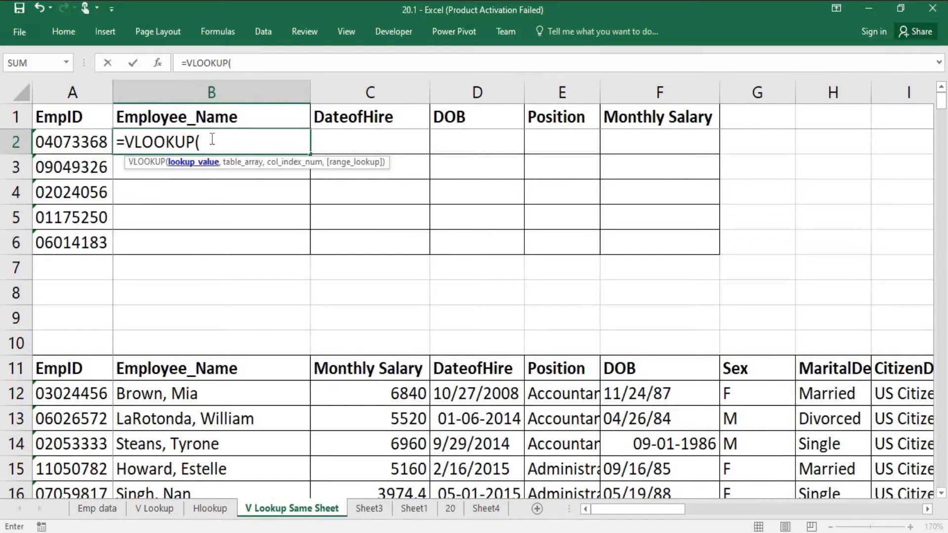
left_click(89, 142)
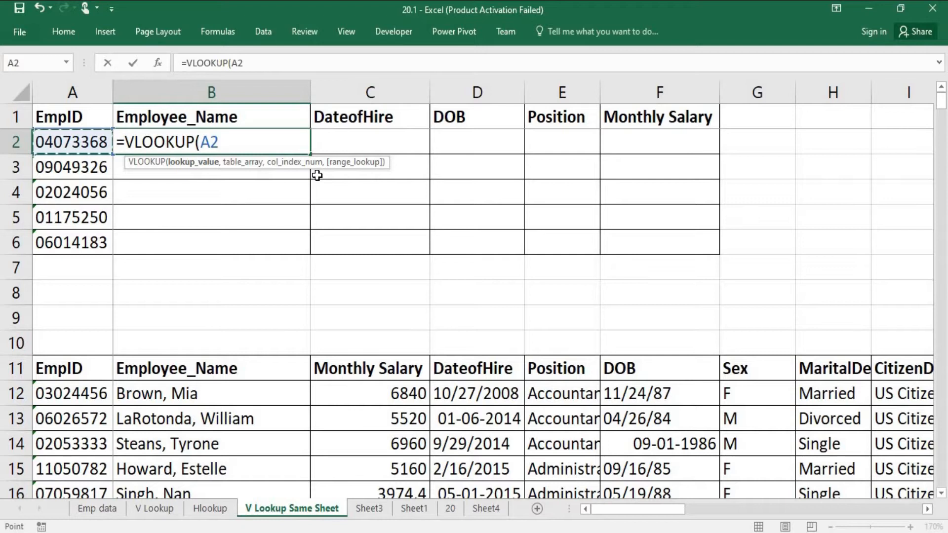
type(",")
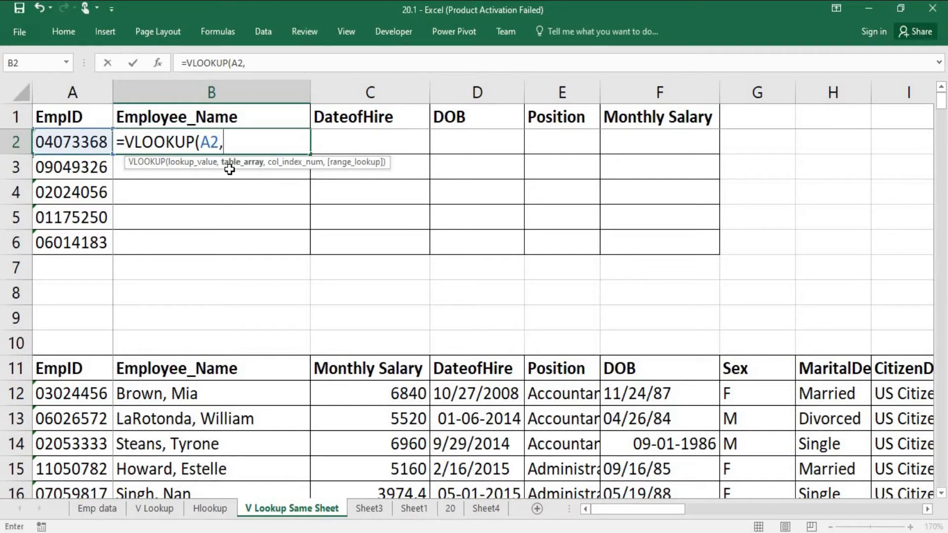
- Set the formula's table array to A11:F321, covering the employee table from EmpID through DOB
left_click(91, 367)
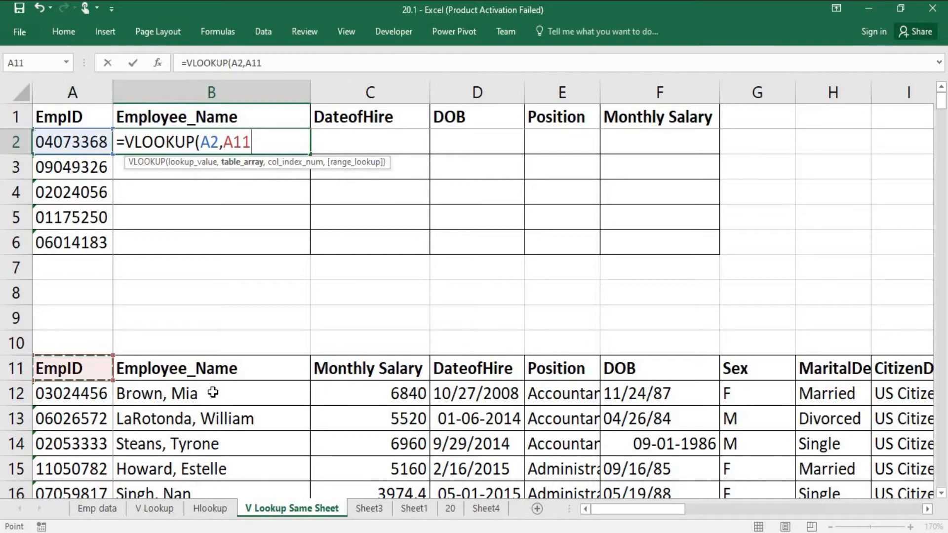
key("shift+Right")
key("shift+Right")
key("shift+Left")
key("shift+Left")
key("shift+Right")
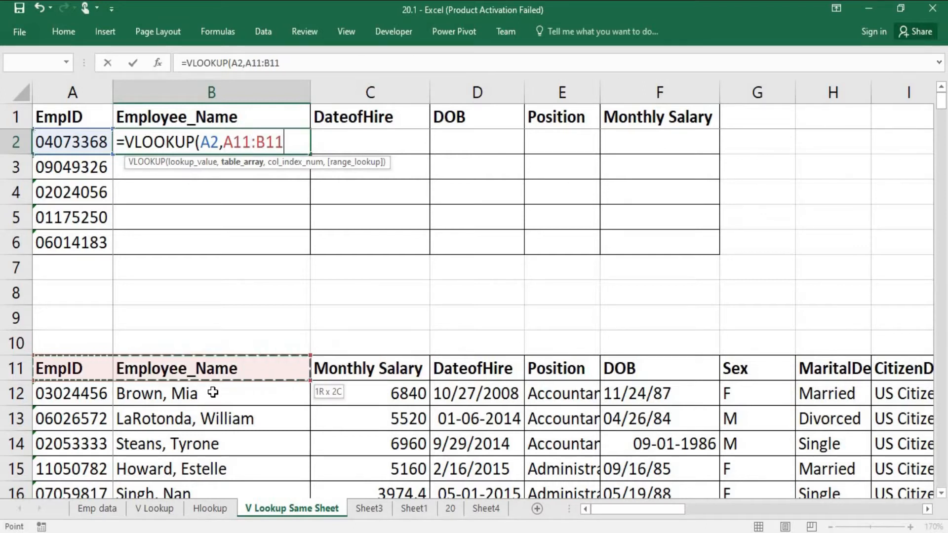
key("shift+Right")
key("shift+Right")
key("shift+Right")
key("shift+Right")
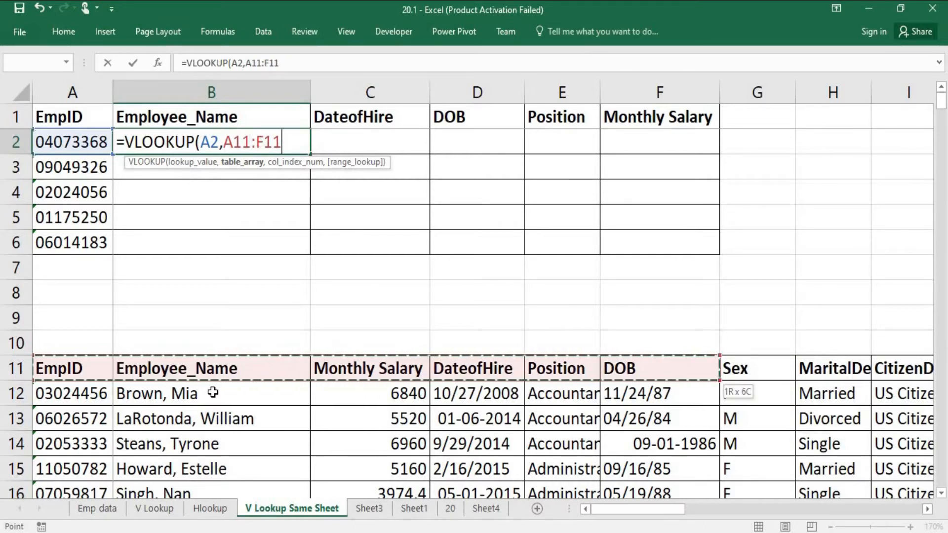
key("ctrl+shift+Down")
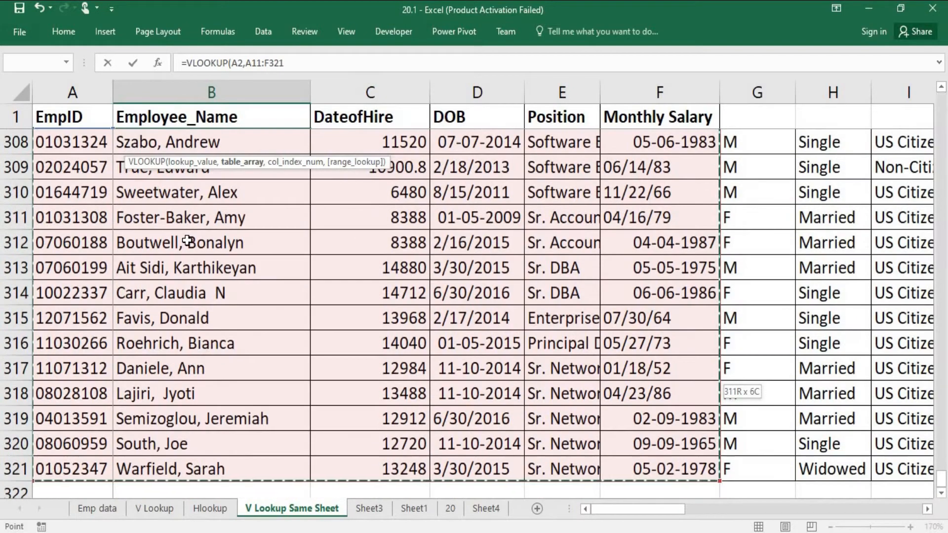
left_click_drag(941, 487, 941, 99)
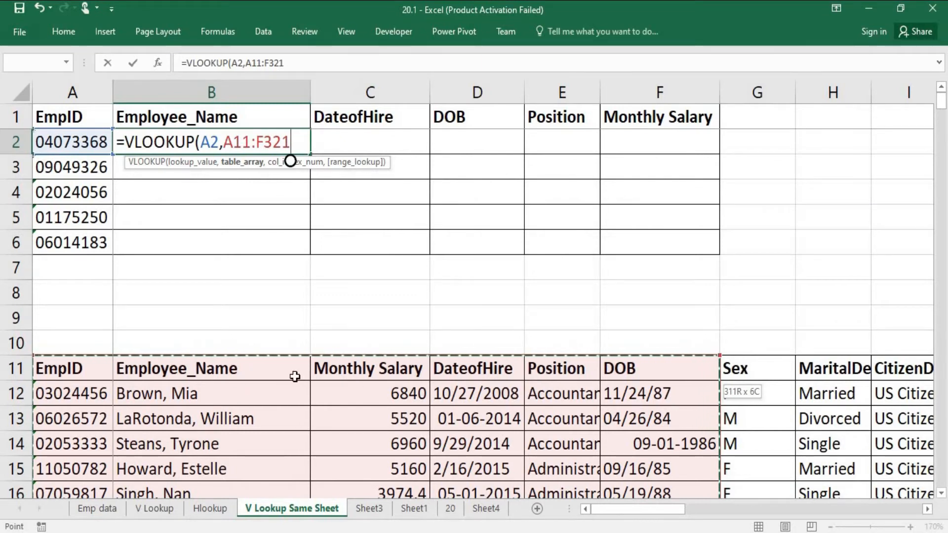
- Complete the B2 formula with column index 2 and range lookup 0 for an exact match
left_click(308, 61)
type(",")
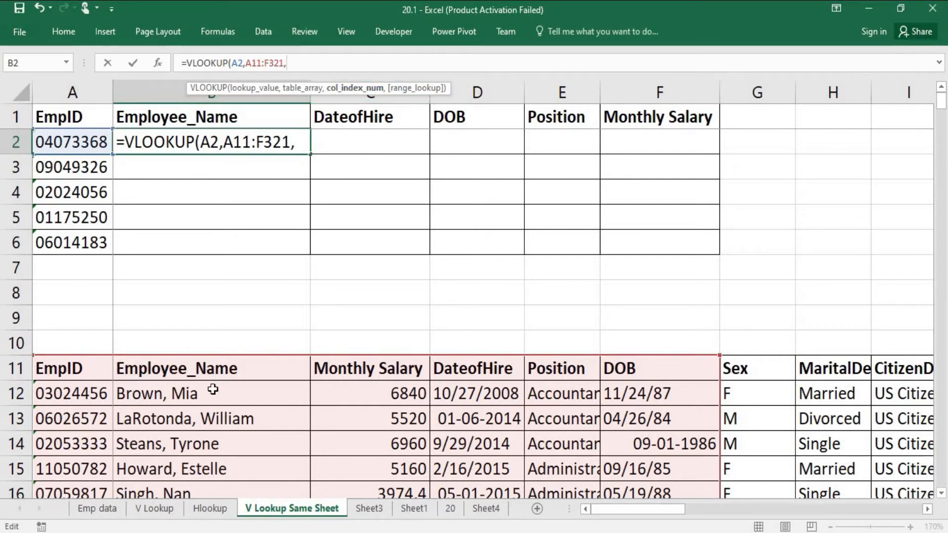
type("2")
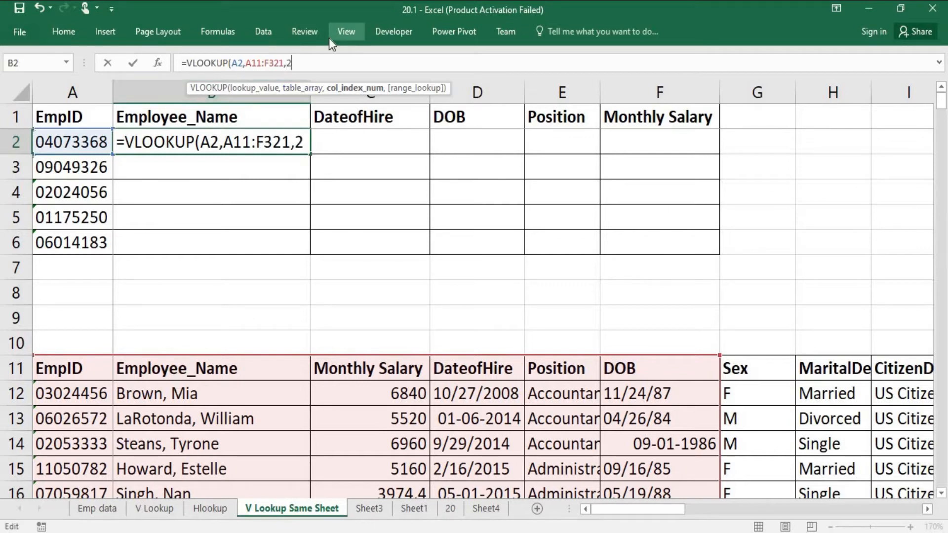
type(",")
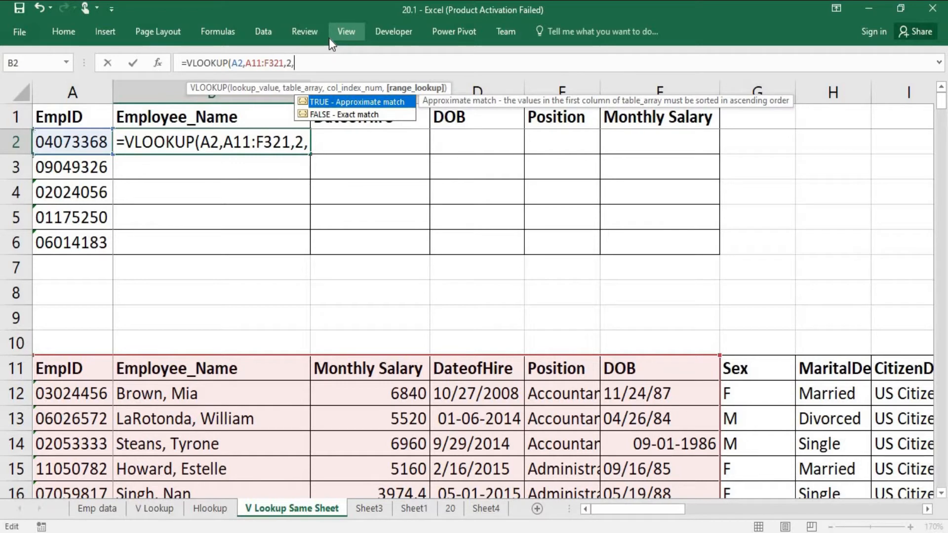
type("0)")
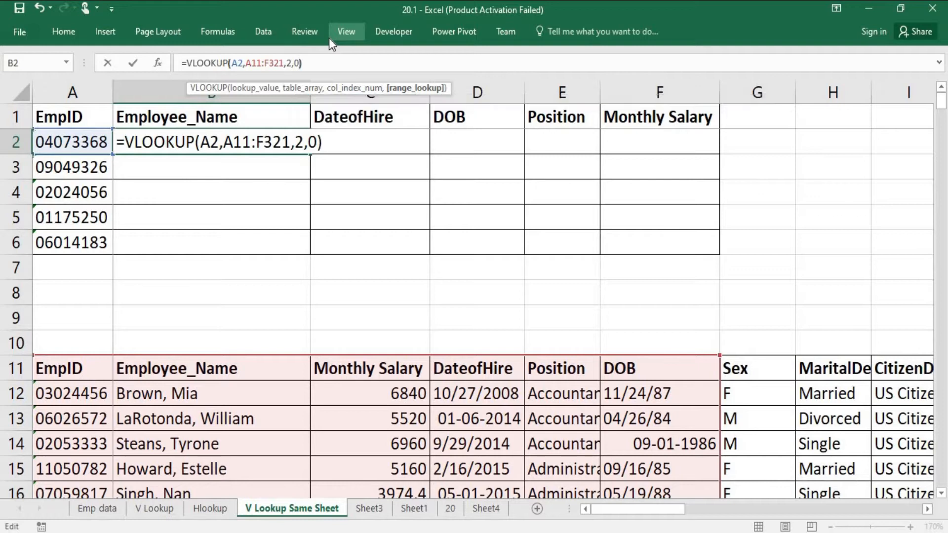
key("Return")
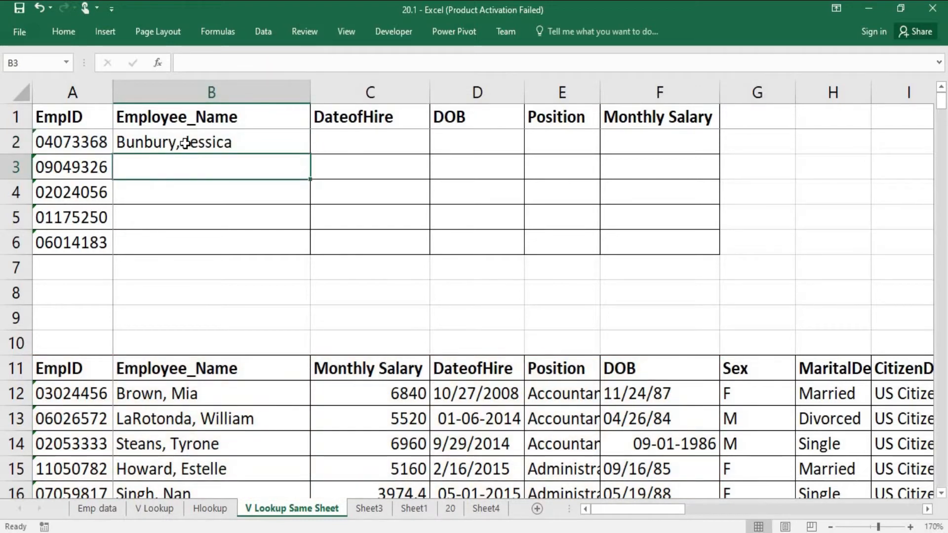
- Fill the B2 lookup formula down into B3 and B4
left_click(178, 148)
left_click(173, 168)
key("ctrl+d")
left_click(167, 193)
key("ctrl+d")
- Examine the table range used by the copied formulas in B3 and B4
left_click(174, 168)
left_click(173, 192)
double_click(178, 175)
key("Escape")
double_click(178, 187)
key("Escape")
double_click(178, 166)
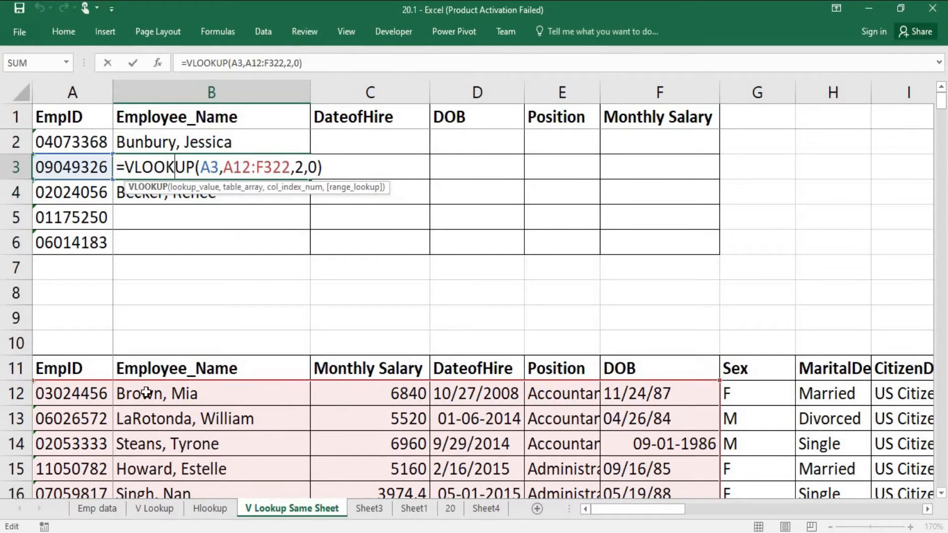
key("ctrl+Return")
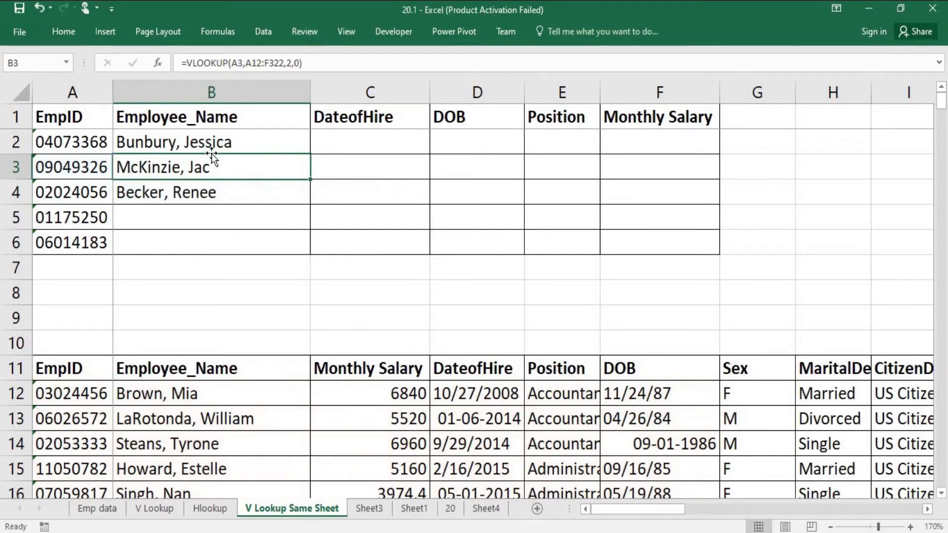
left_click(251, 62)
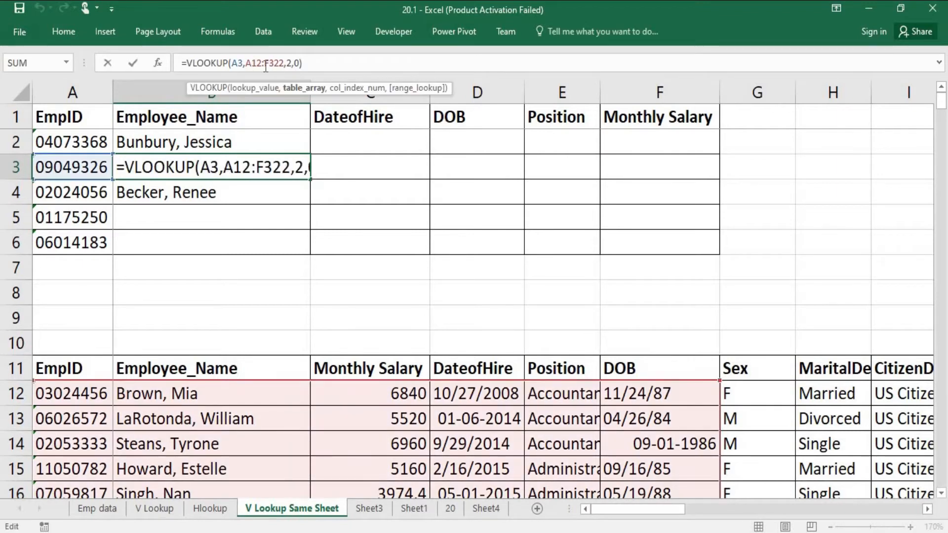
key("Escape")
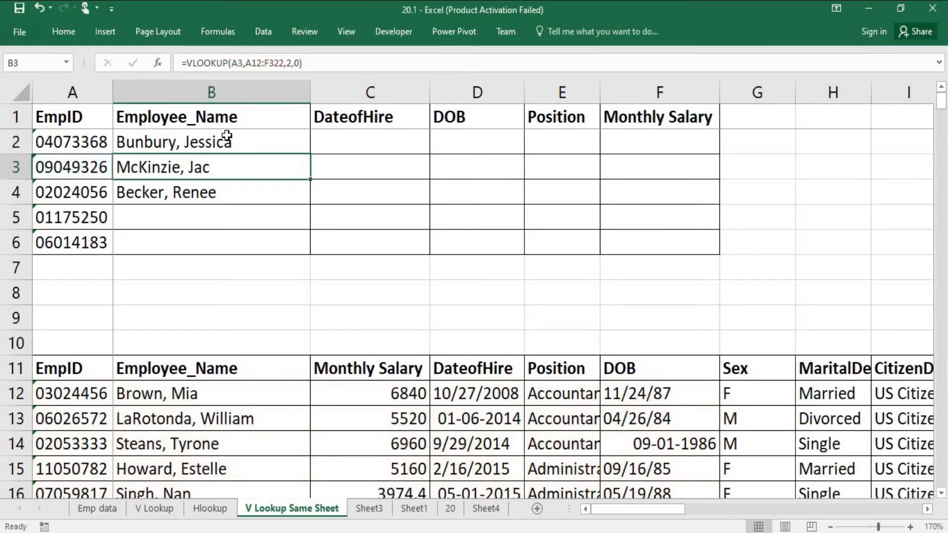
- Make the table array in the B2 formula absolute as $A$11:$F$321
left_click(232, 139)
left_click(260, 63)
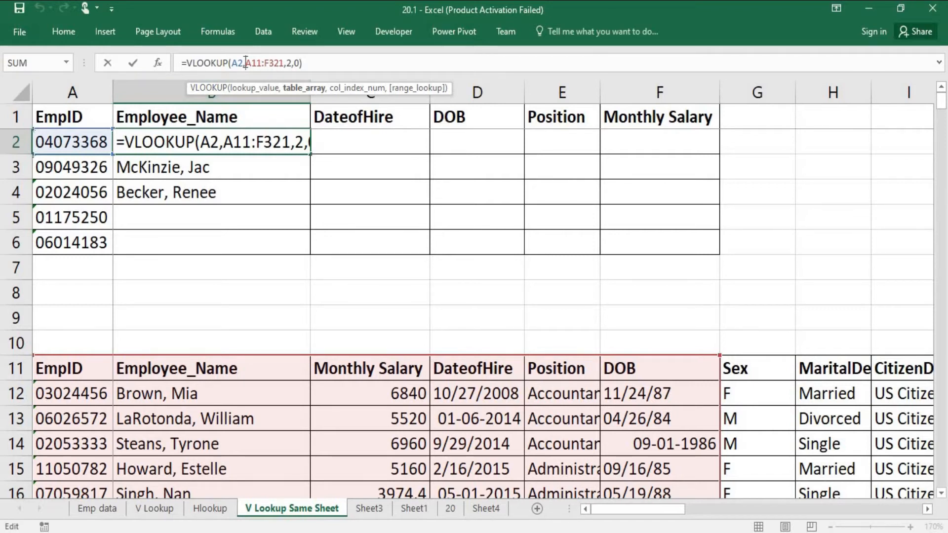
type("$")
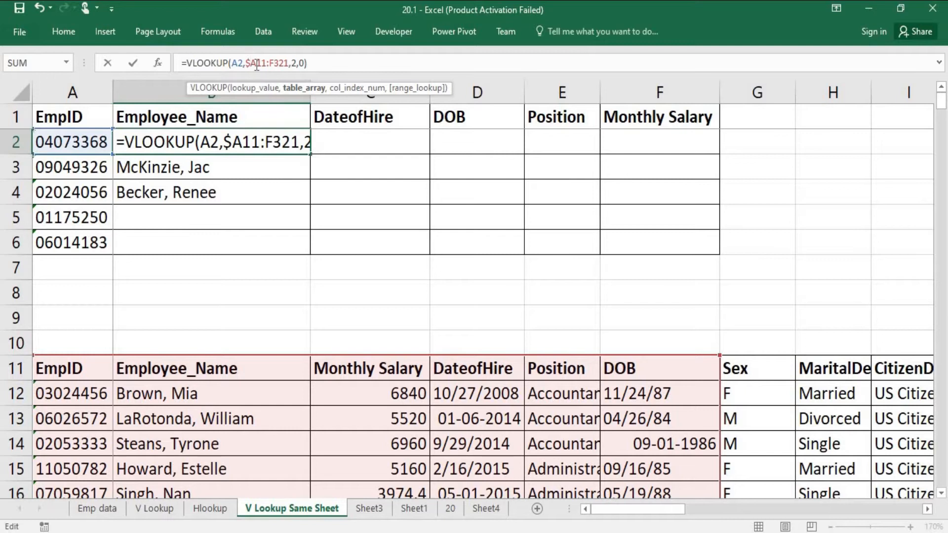
key("BackSpace")
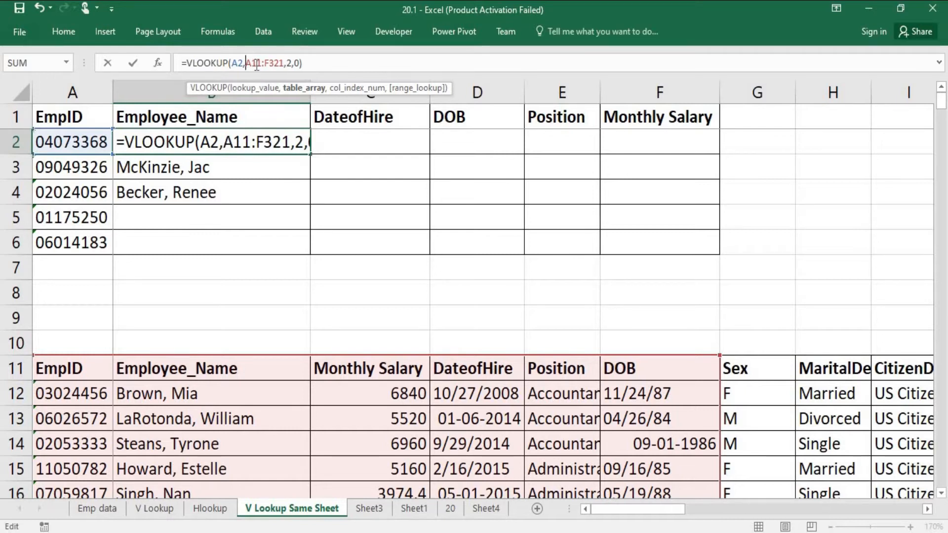
key("ctrl+Return")
left_click(270, 64)
left_click_drag(271, 65, 287, 66)
key("F4")
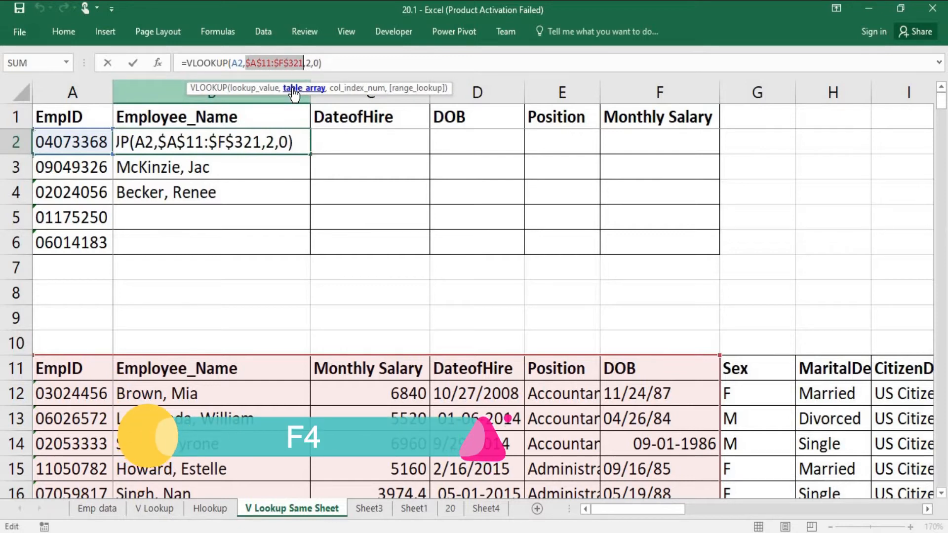
left_click(267, 64)
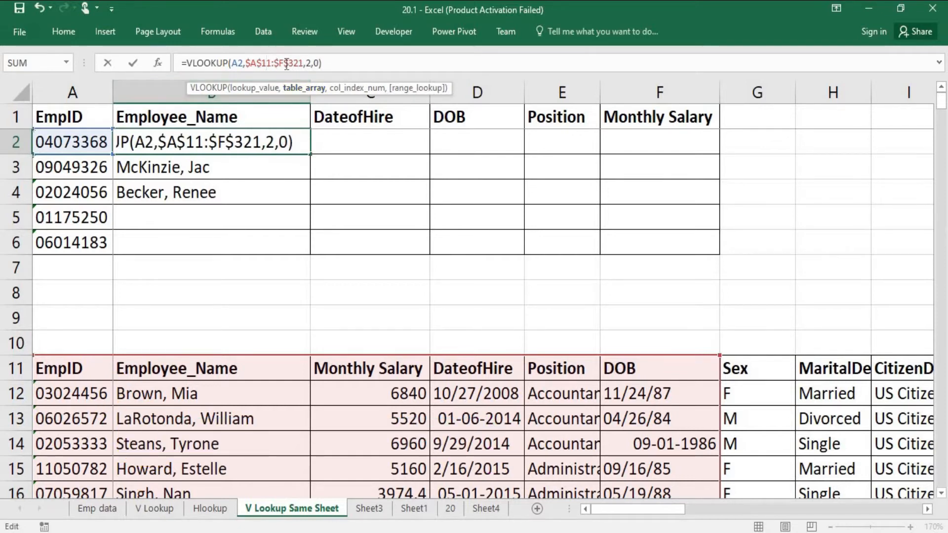
key("ctrl+Return")
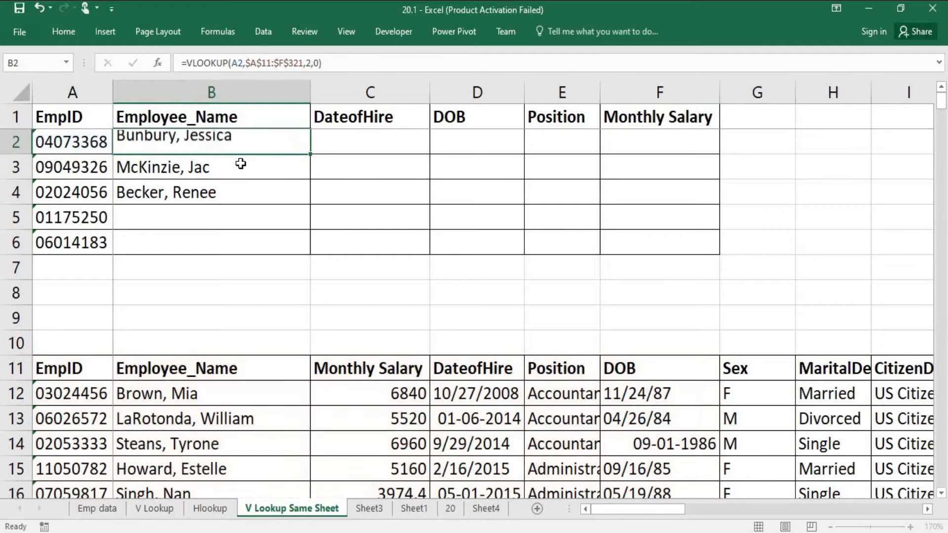
- Fill the corrected B2 formula down through B3, B4 and B5
left_click(237, 170)
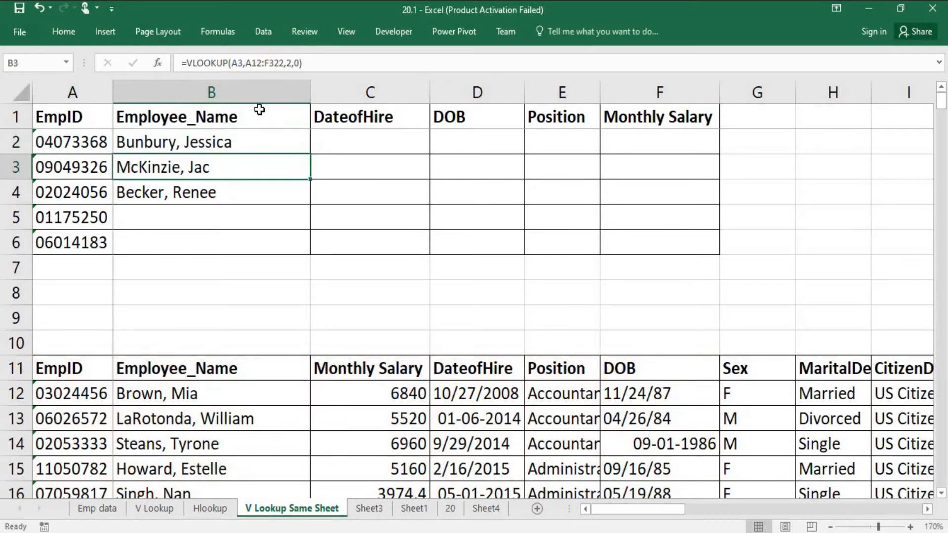
left_click(224, 147)
left_click(209, 172)
key("ctrl+d")
left_click(206, 197)
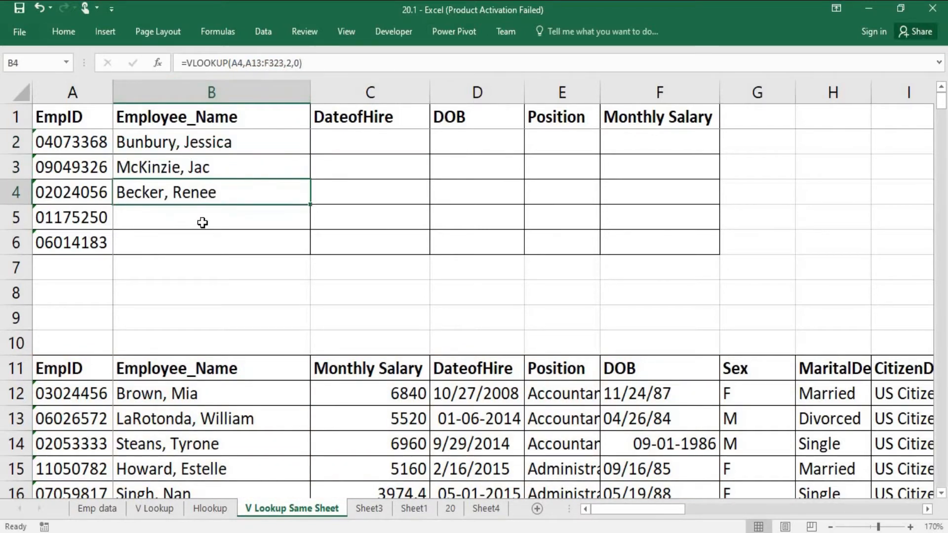
key("ctrl+d")
left_click(199, 222)
key("ctrl+d")
- Check the table range in the refilled formulas of B3 and B4
double_click(195, 167)
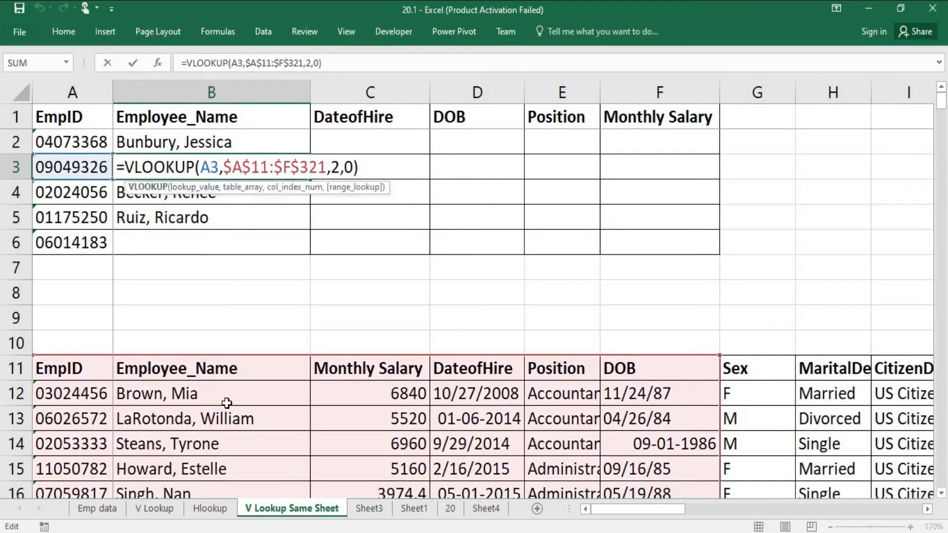
key("Return")
key("F2")
key("Escape")
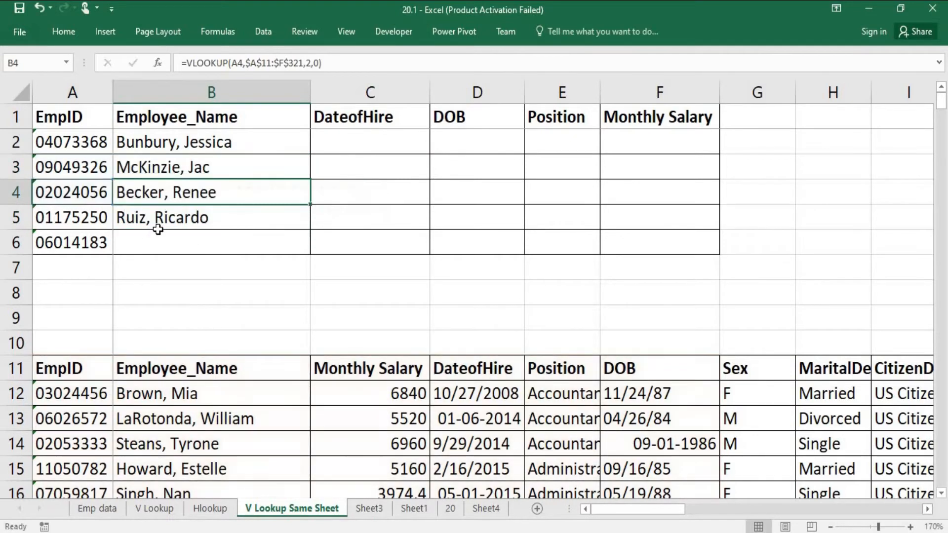
- Fill the lookup formula down into B6 and check its references
left_click(222, 241)
key("ctrl+d")
double_click(182, 237)
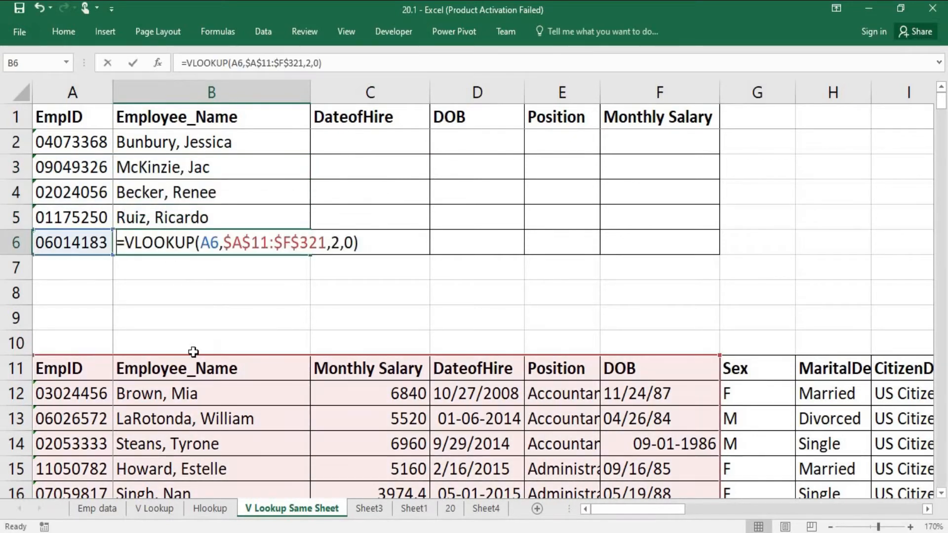
key("Escape")
- Copy the formula text from B2 into C2 under DateofHire, keeping the A2 lookup reference
left_click(241, 139)
key("ctrl+c")
key("Right")
double_click(241, 139)
left_click_drag(373, 136, 90, 125)
key("ctrl+c")
key("Escape")
left_click(388, 145)
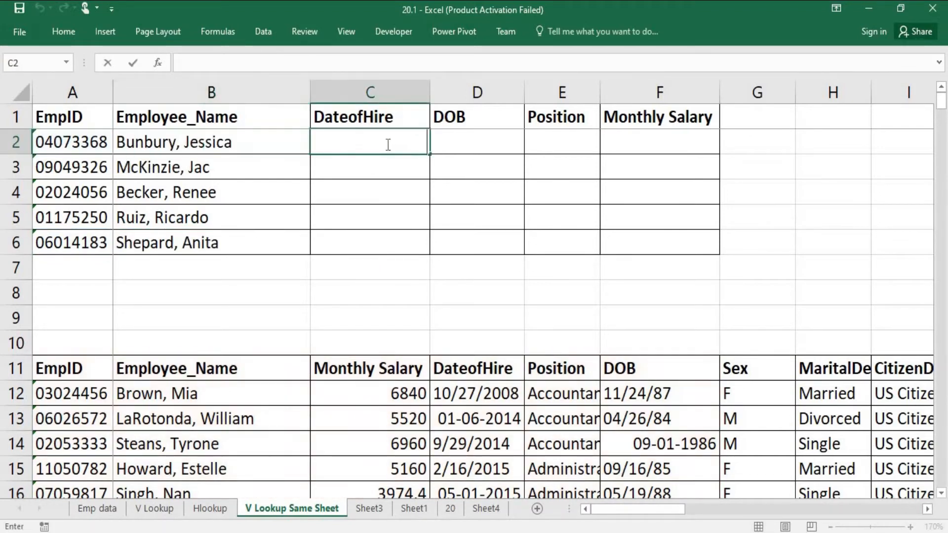
key("ctrl+v")
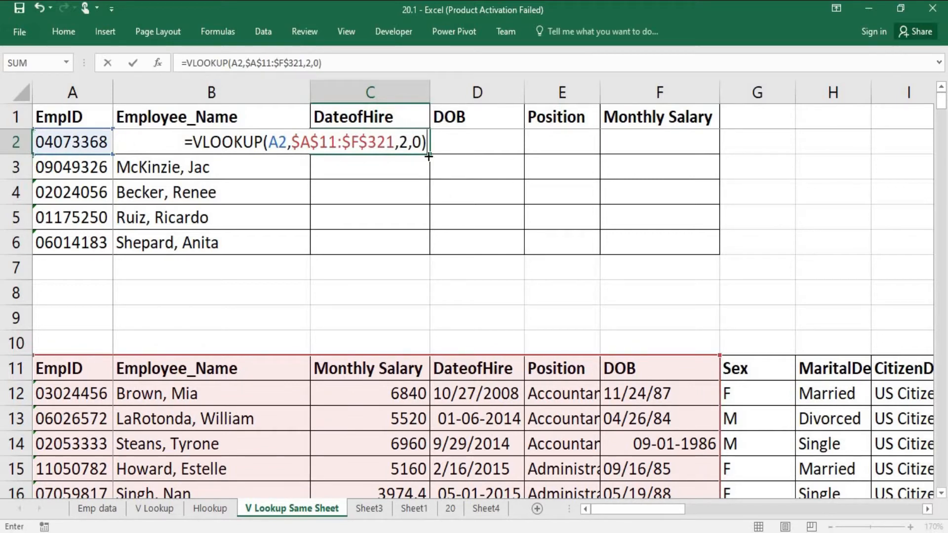
- Change the column index of the C2 lookup formula to 4 so it returns DateofHire
double_click(404, 142)
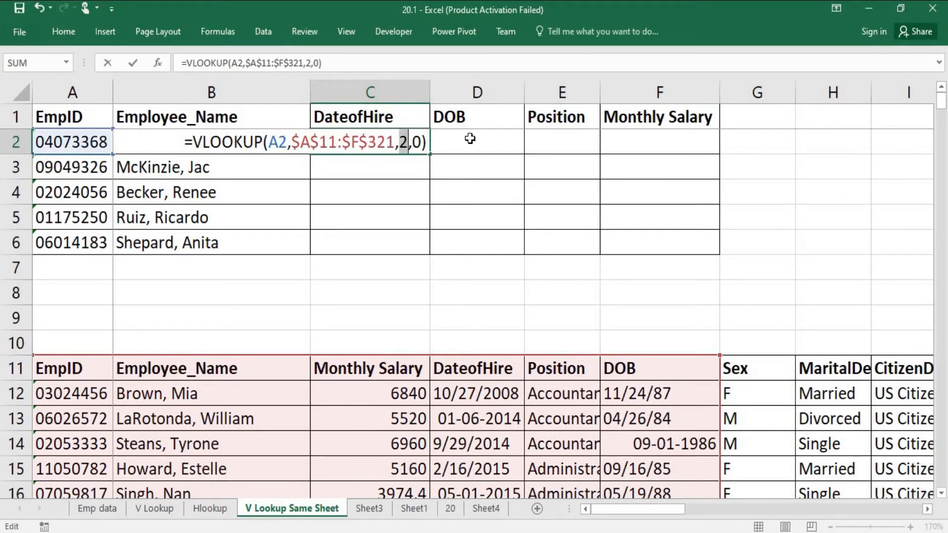
type("4")
key("Return")
- Fill the DateofHire lookup formula from C2 down through C3, C4 and C5
key("ctrl+d")
key("Return")
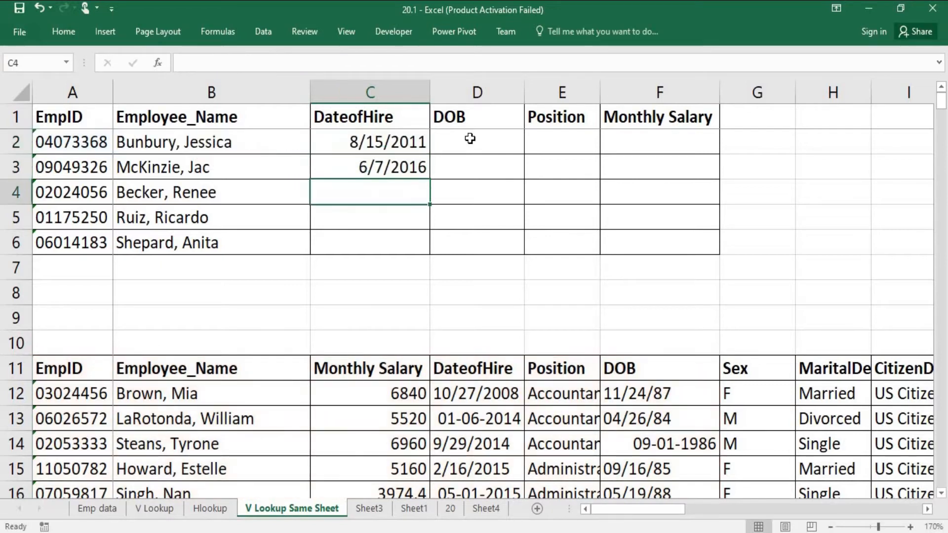
key("ctrl+d")
key("Return")
key("ctrl+d")
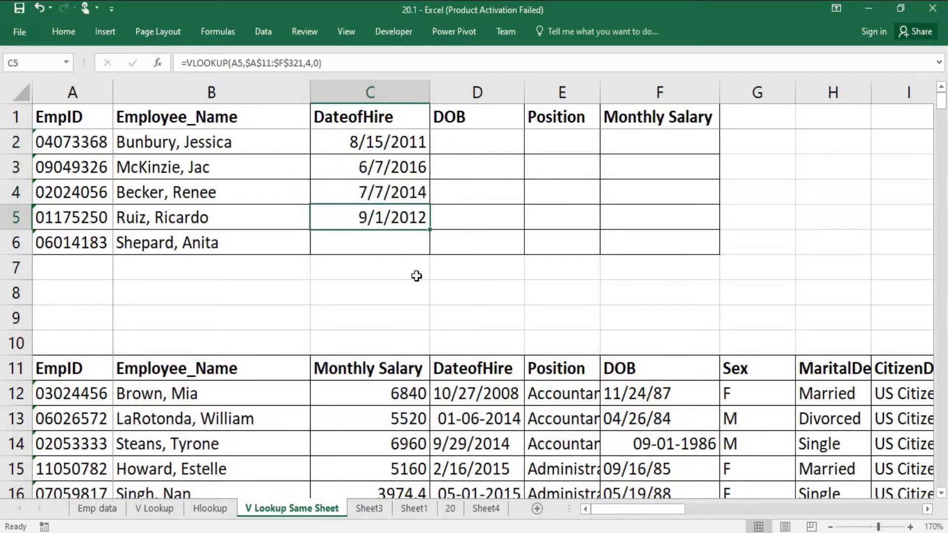
left_click(464, 138)
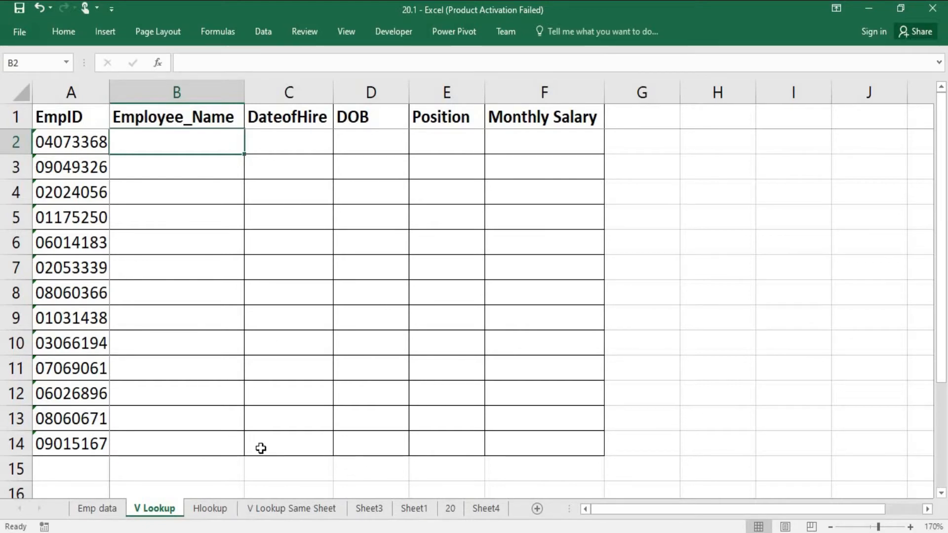
- Review the Emp data sheet, and start a VLOOKUP in B2 of the V Lookup sheet with A2 as the lookup value
left_click(99, 508)
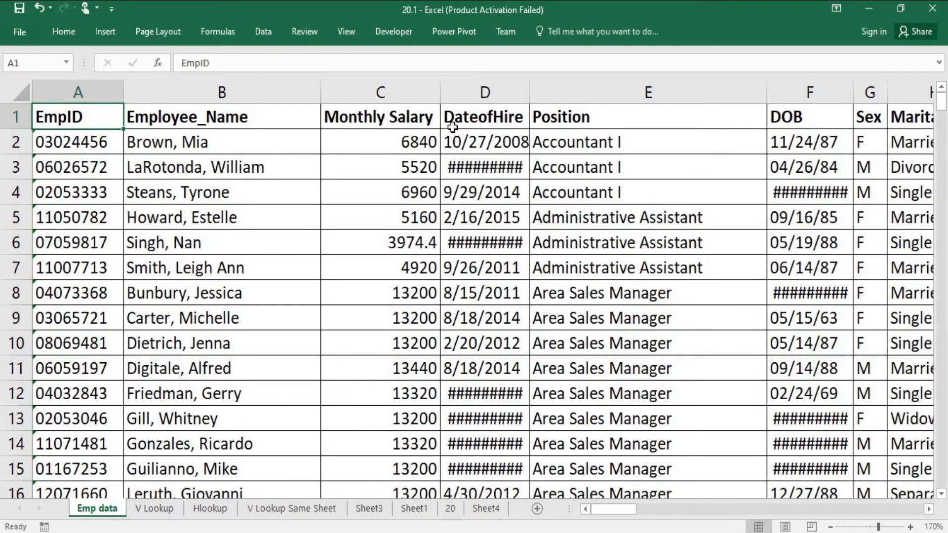
left_click(171, 512)
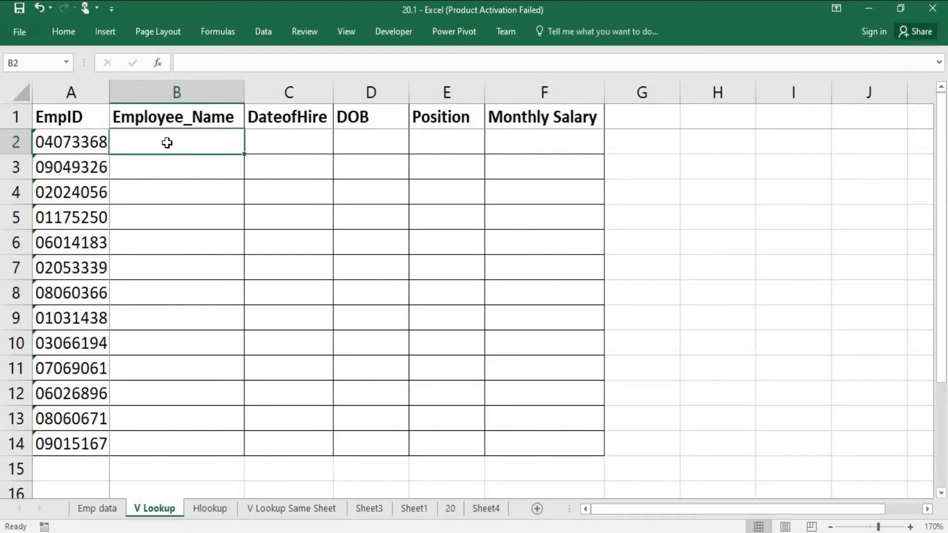
type("=vl")
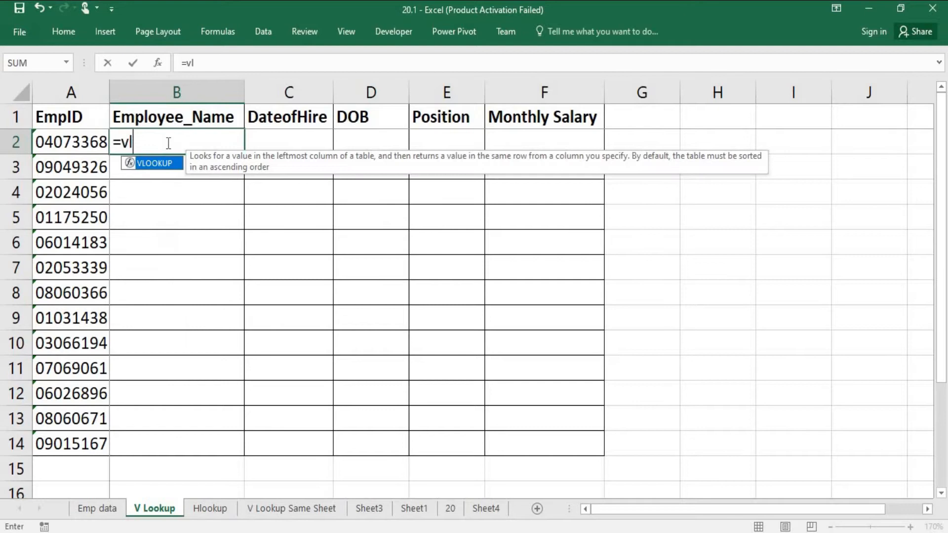
key("Tab")
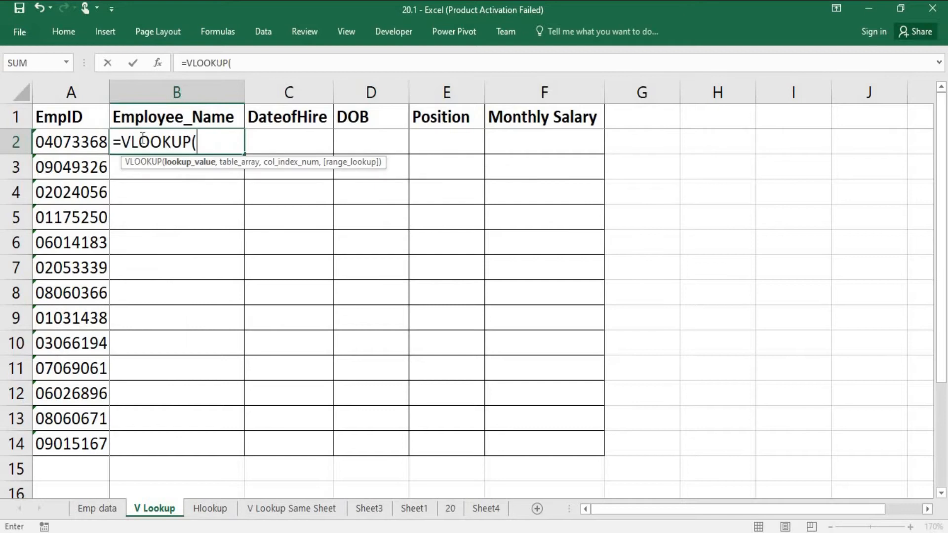
left_click(82, 143)
type(",")
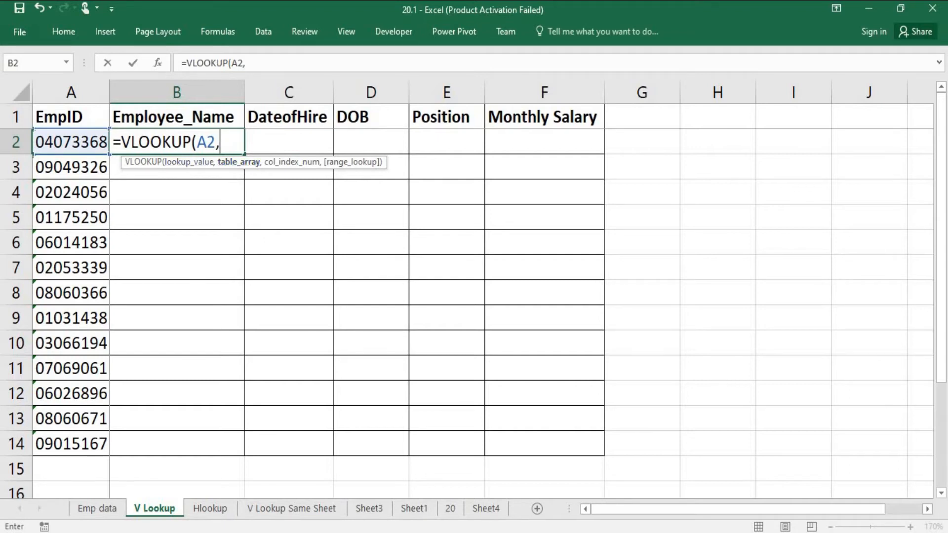
- Set the table array to A1:F311 on the Emp data sheet and complete the formula with column index 2 and exact match 0
left_click(103, 514)
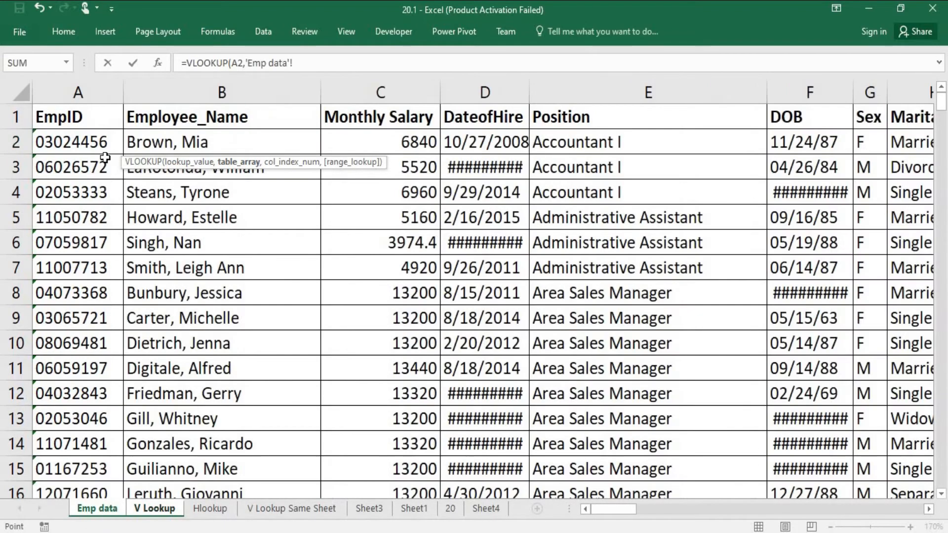
left_click(88, 114)
left_click_drag(599, 126, 794, 118)
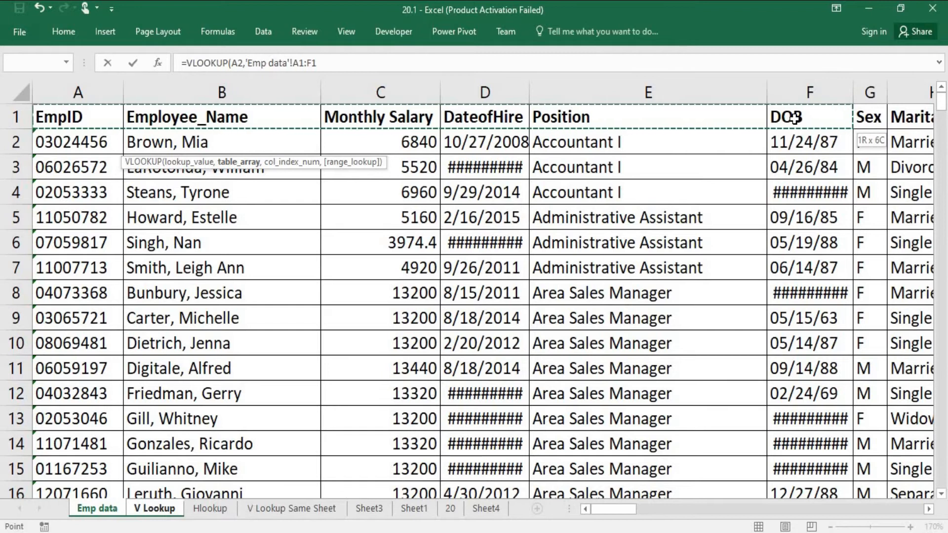
key("ctrl+shift+Down")
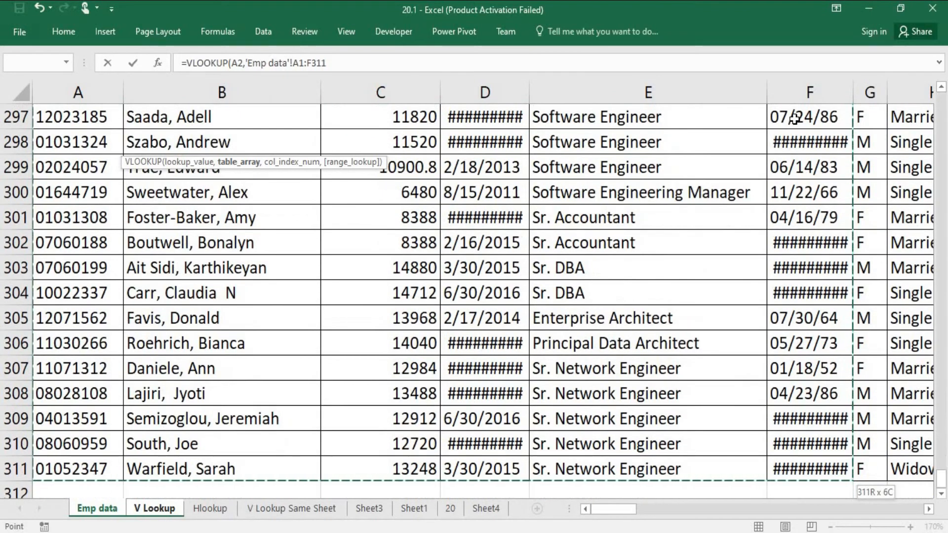
type(",")
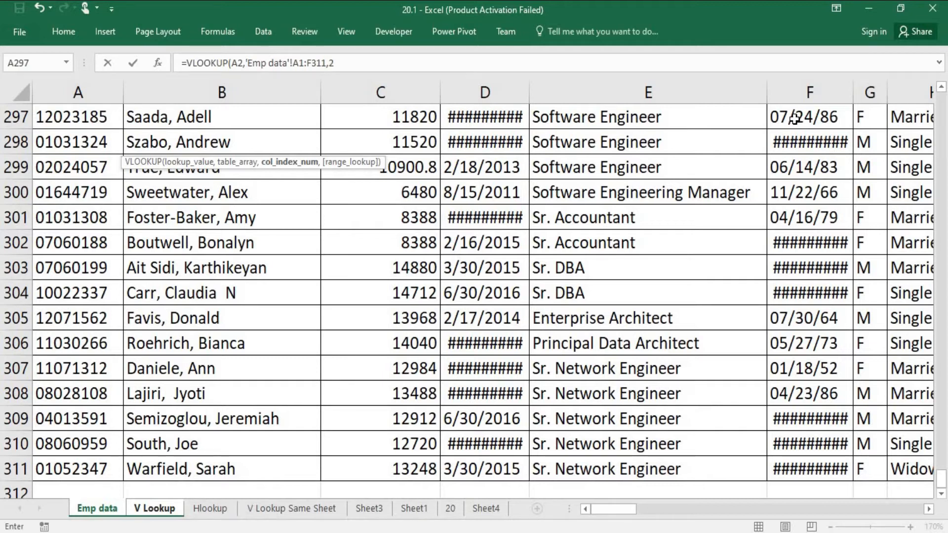
type("2,")
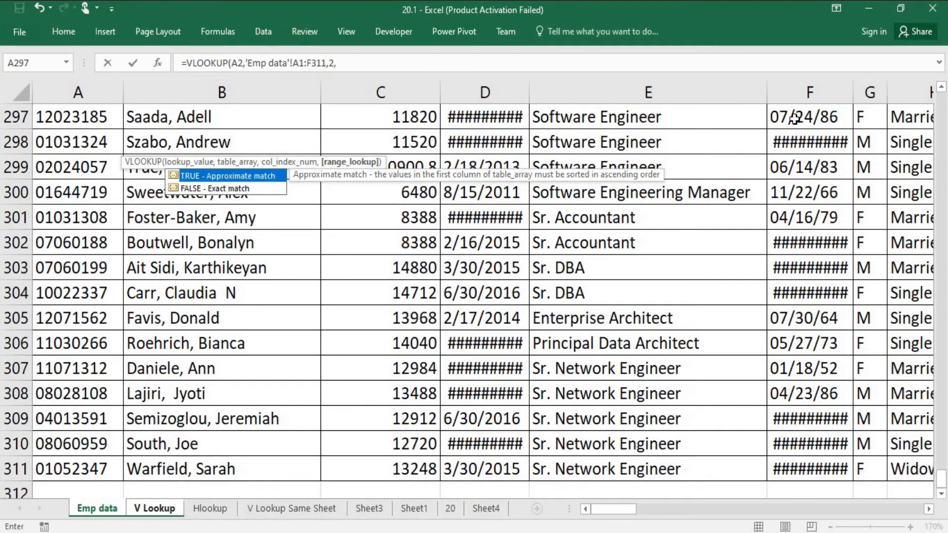
type("0)")
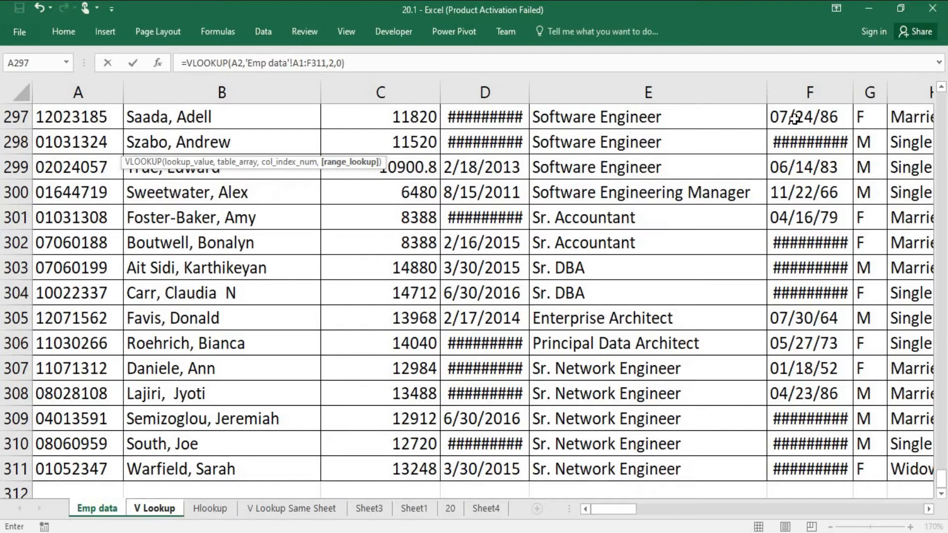
key("Return")
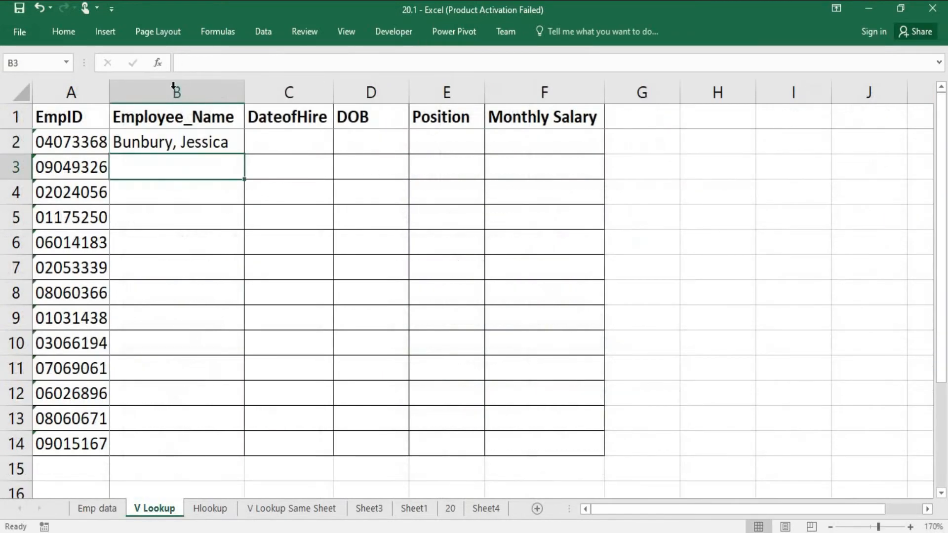
- Make the A1:F311 table range in the B2 lookup formula absolute
left_click(189, 142)
left_click_drag(294, 62, 330, 62)
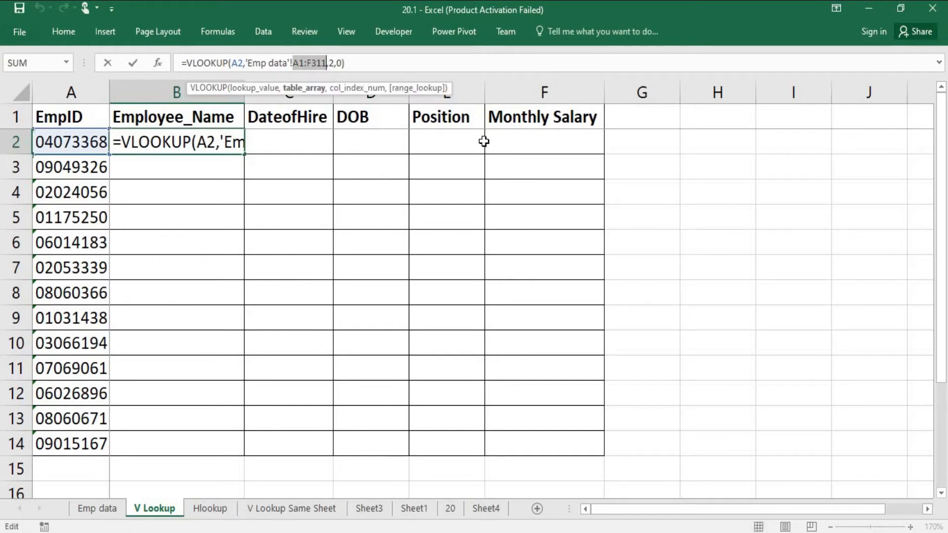
key("F4")
key("Return")
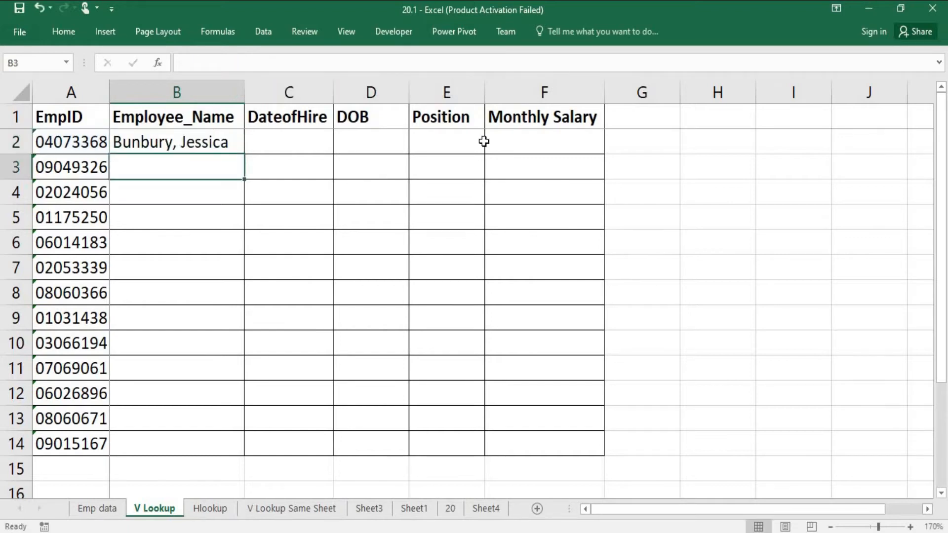
- Fill the Employee_Name lookup formula from B2 down through B14
key("Up")
key("Left")
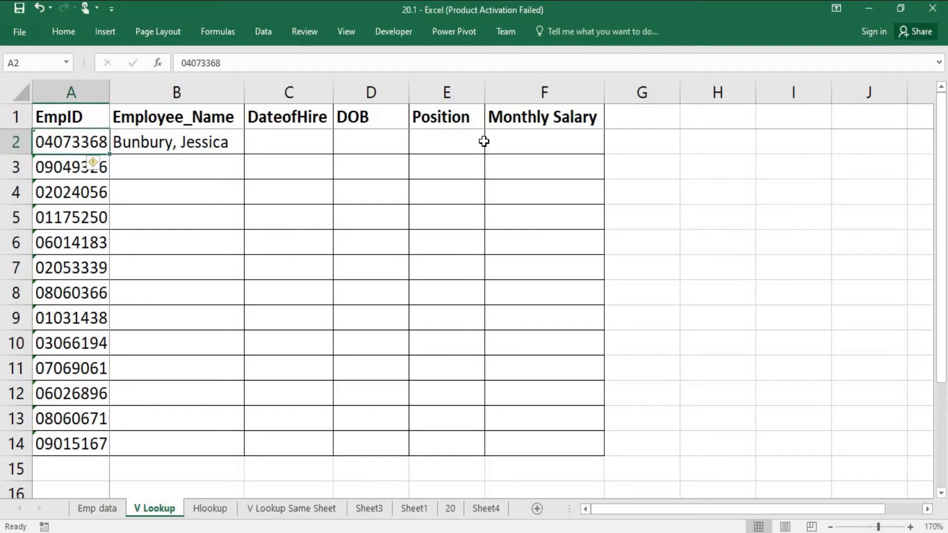
key("ctrl+Down")
key("Right")
key("ctrl+Up")
key("Down")
key("Left")
key("ctrl+Down")
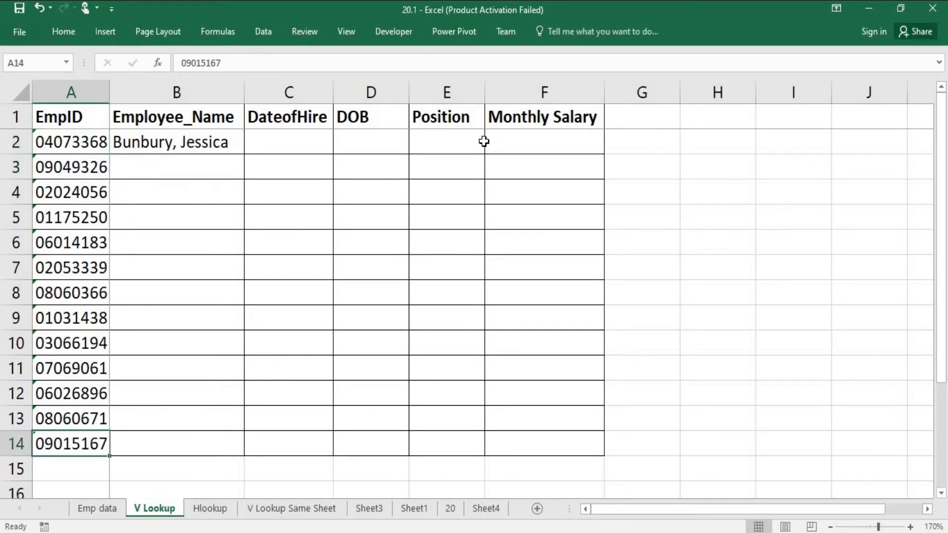
key("Right")
key("ctrl+shift+Up")
key("ctrl+d")
key("ctrl+Up")
key("Down")
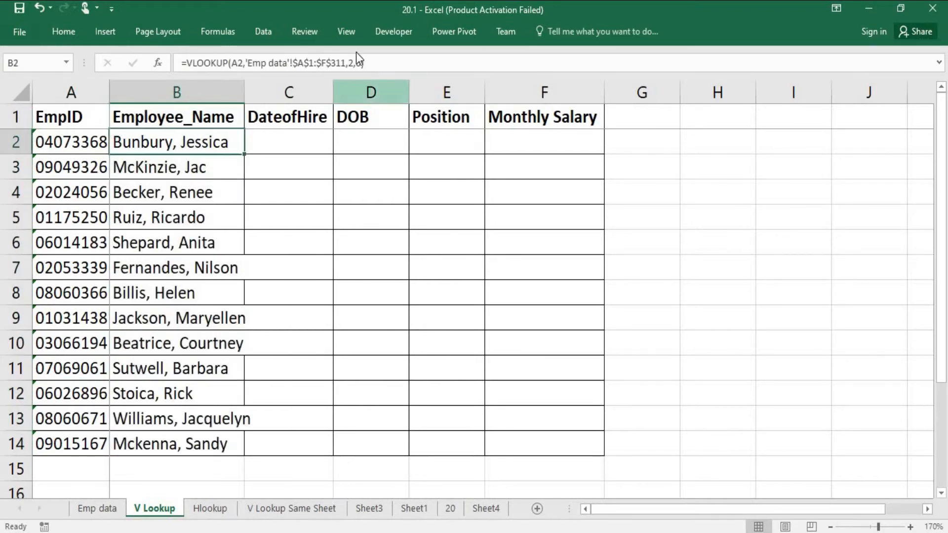
- Copy the formula text from B2 into C2 under DateofHire and set its column index to 4
left_click_drag(378, 63, 148, 64)
key("ctrl+c")
key("Tab")
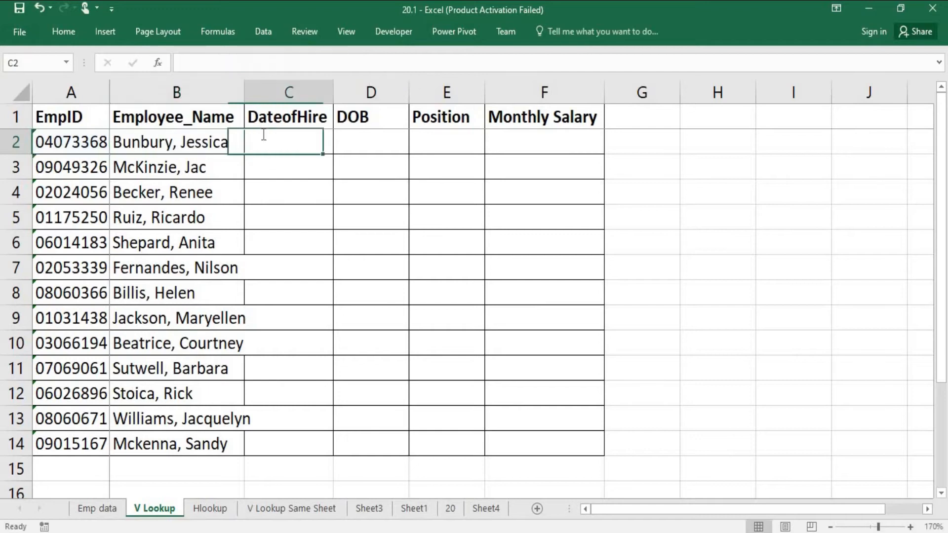
double_click(264, 135)
key("ctrl+v")
double_click(540, 142)
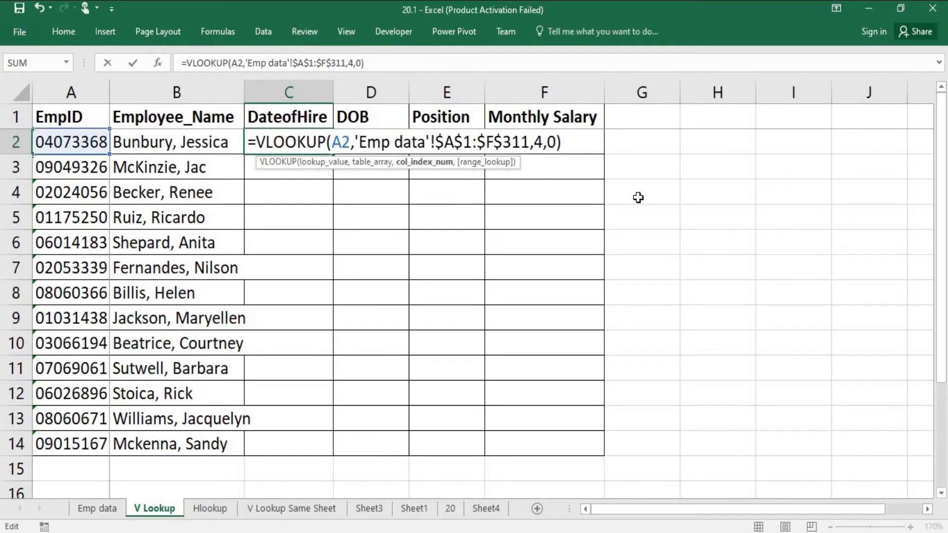
key("Return")
- Fill the DateofHire lookup formula from C2 down through C14
key("Left")
key("ctrl+Down")
key("Right")
key("ctrl+shift+Up")
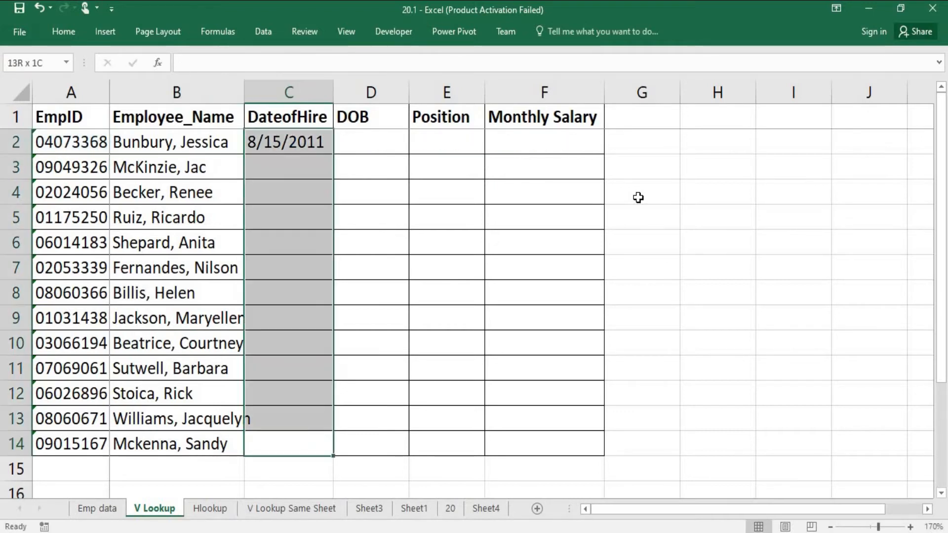
key("ctrl+d")
key("ctrl+Up")
key("Down")
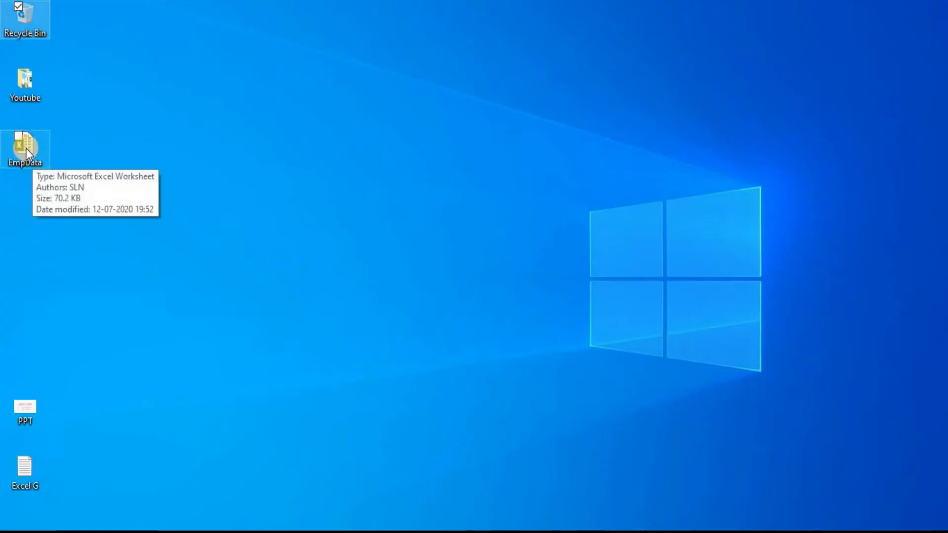
- Open the EmpData workbook and start a VLOOKUP in B2 of the 20.1 workbook's V Lookup sheet, with A2 as the lookup value
double_click(26, 148)
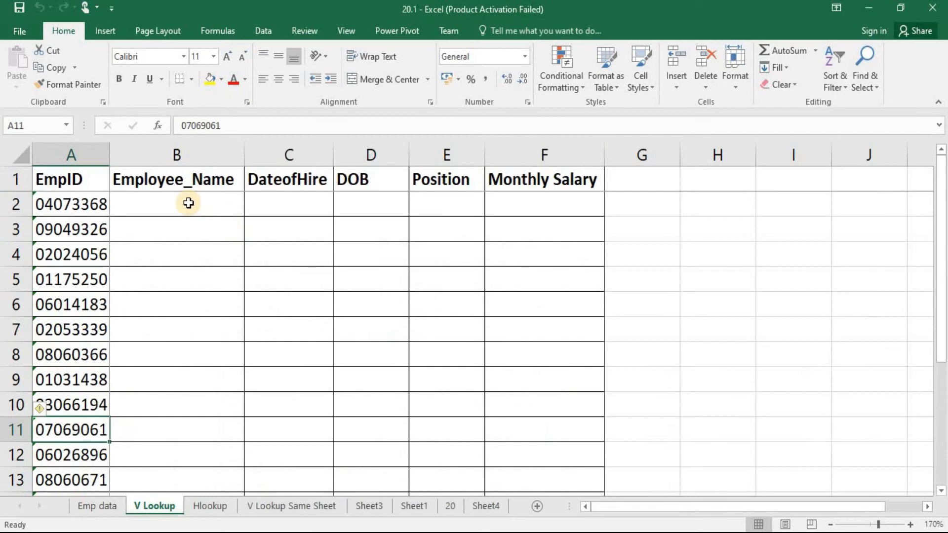
left_click(188, 203)
type("=vl")
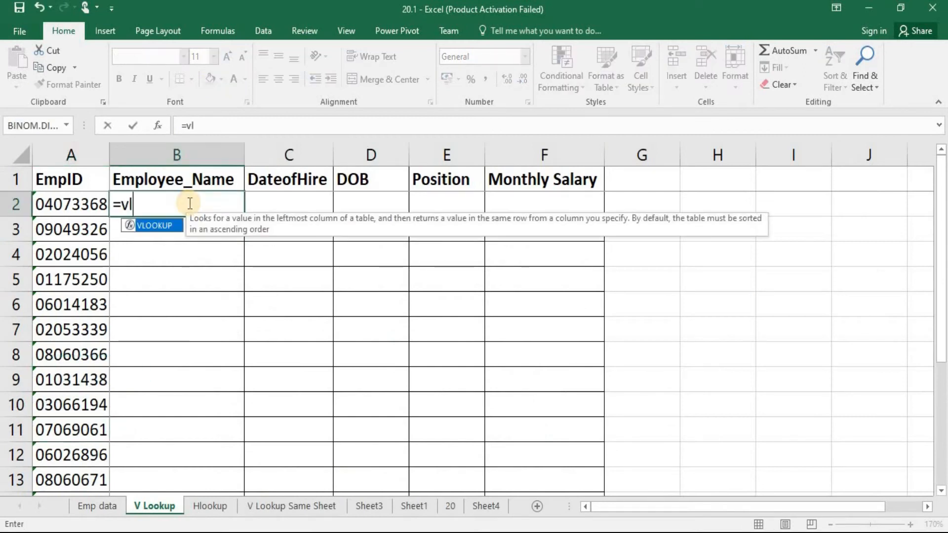
key("Tab")
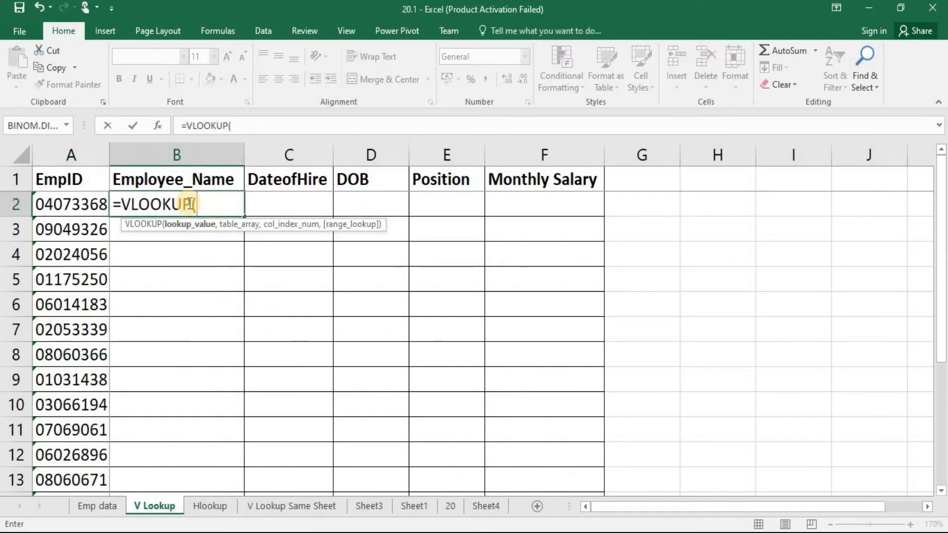
key("Left")
type(",")
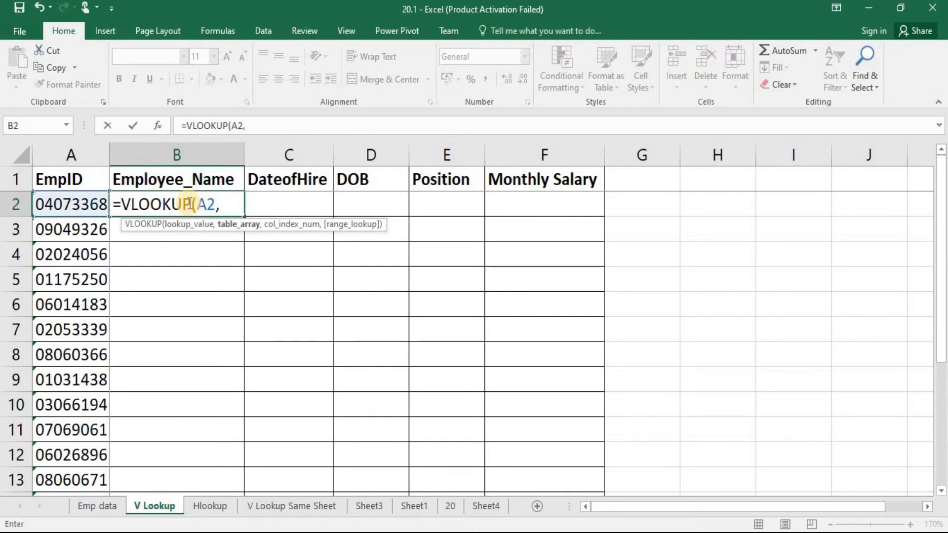
- Set the table array to $A$1:$F$311 on Sheet1 of EmpData.xlsx and complete the formula with column index 2 and exact match 0
key("alt+Tab")
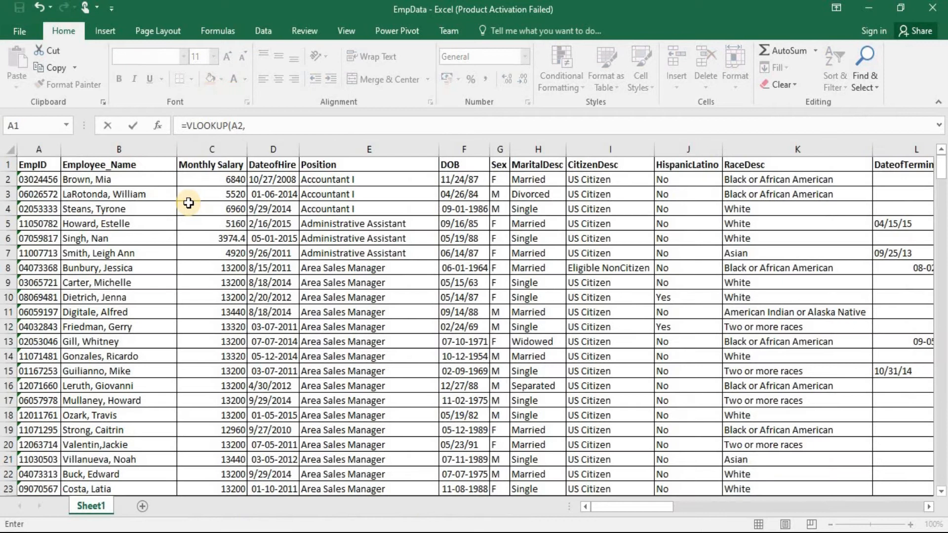
key("ctrl+Home")
left_click(484, 166, "shift")
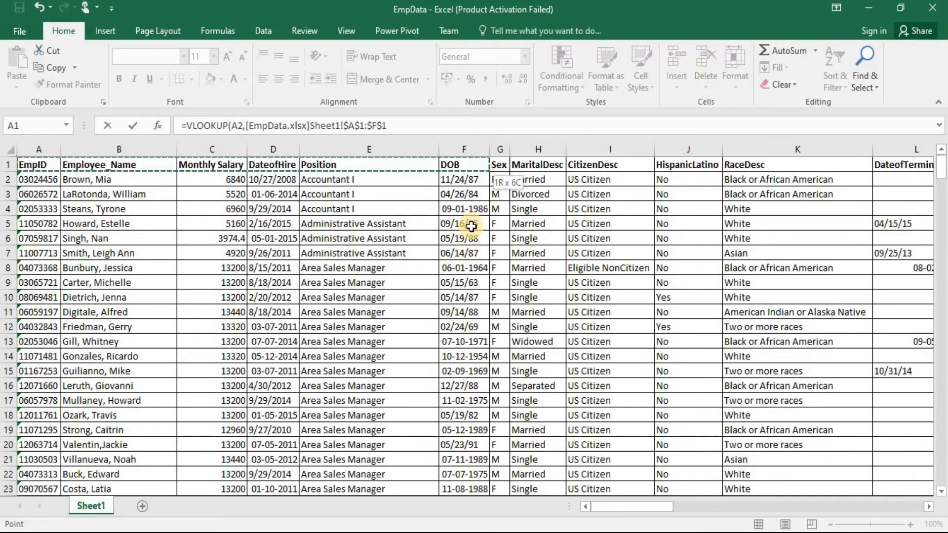
key("ctrl+shift+Down")
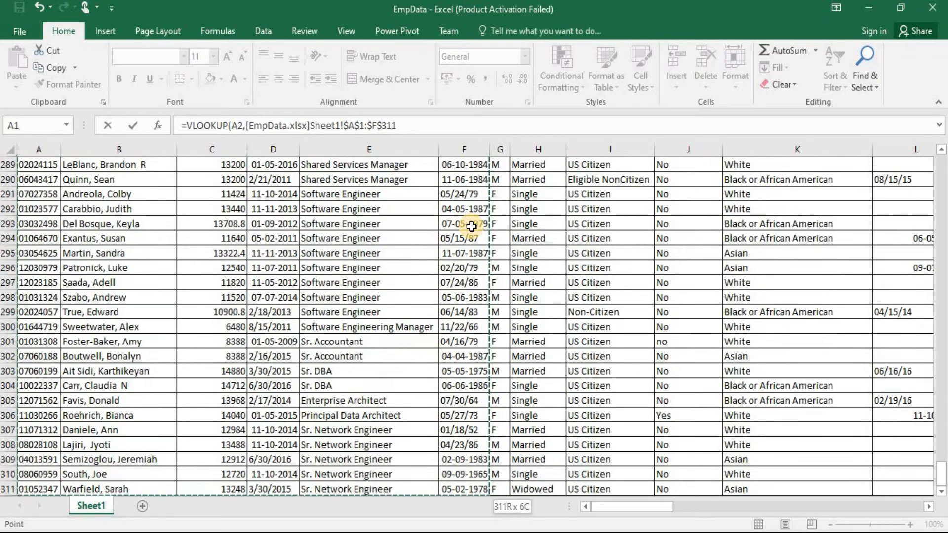
type(",")
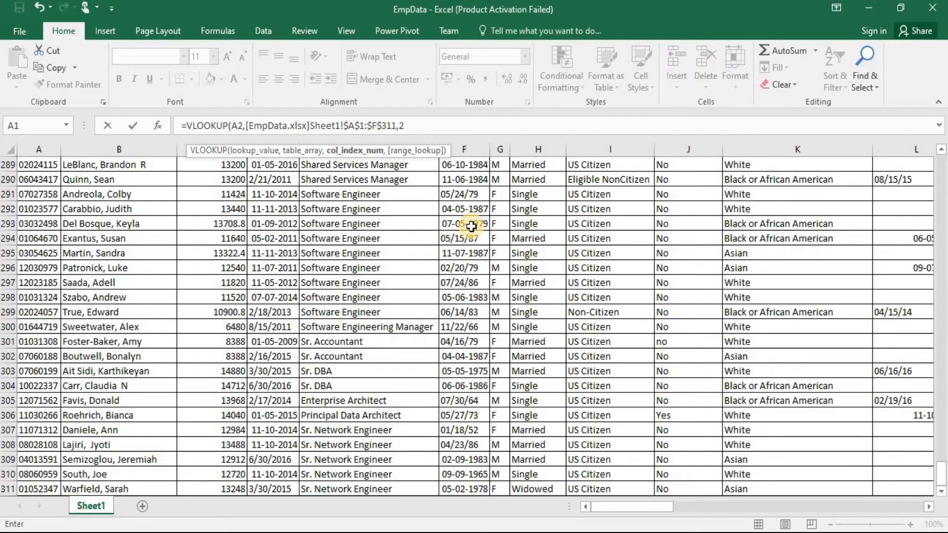
type("2,0)")
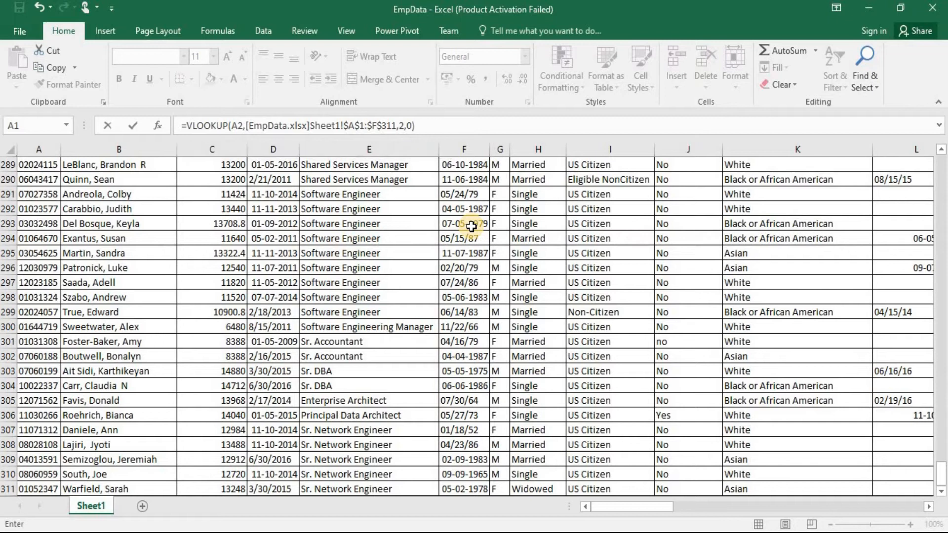
key("Return")
key("Up")
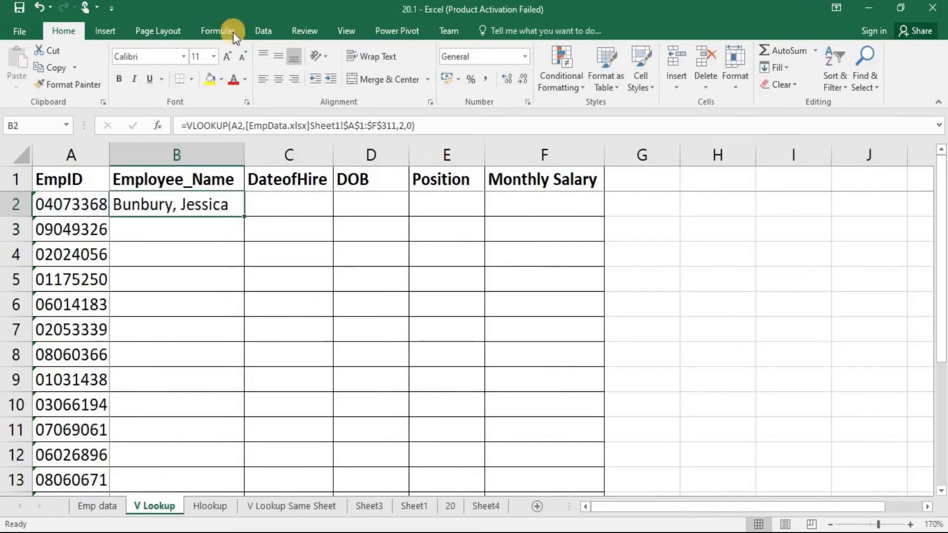
- Fill the Employee_Name lookup formula from B2 down through B14 and autofit the width of column B
key("Right")
key("Left")
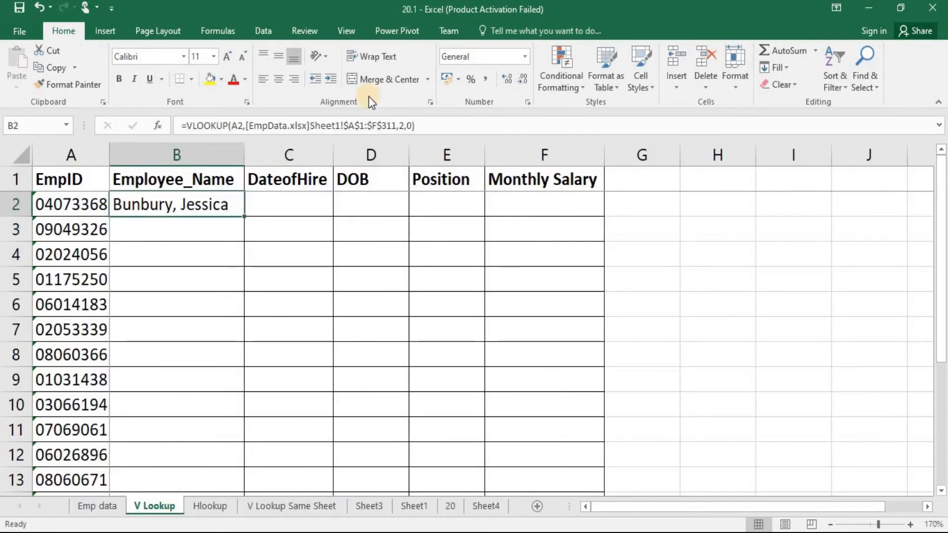
key("Left")
key("ctrl+Down")
key("Right")
key("ctrl+shift+Up")
key("ctrl+d")
left_click(232, 210)
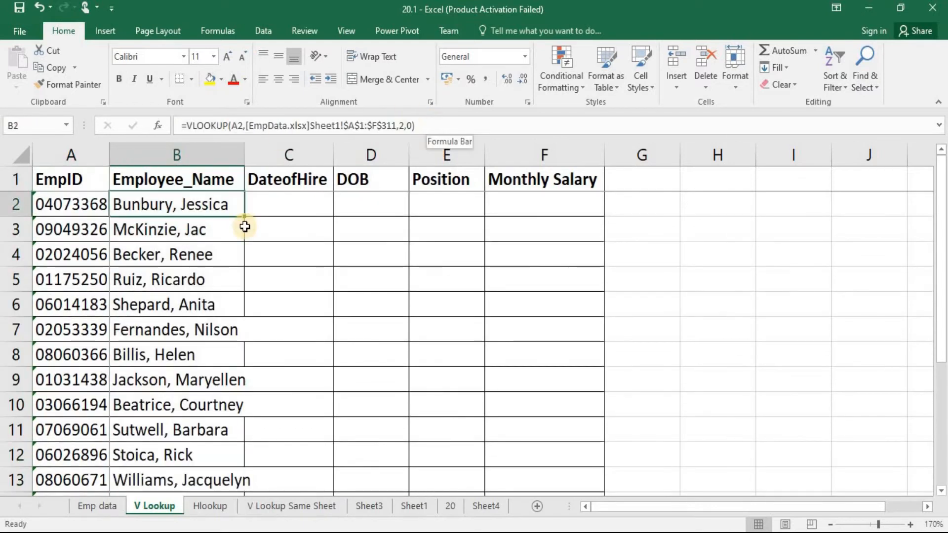
double_click(247, 154)
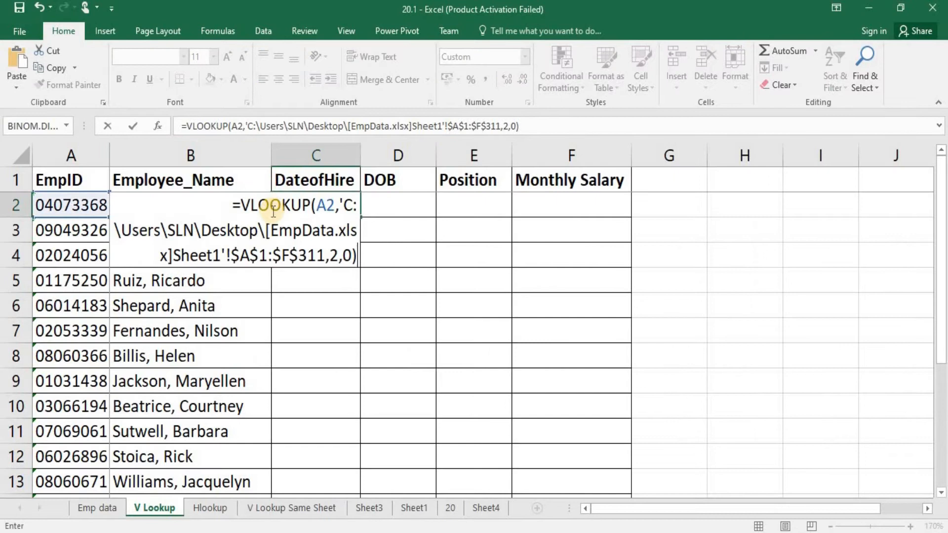
- Copy the formula text from B2 into C2 under DateofHire, with the column index set to 4
key("Escape")
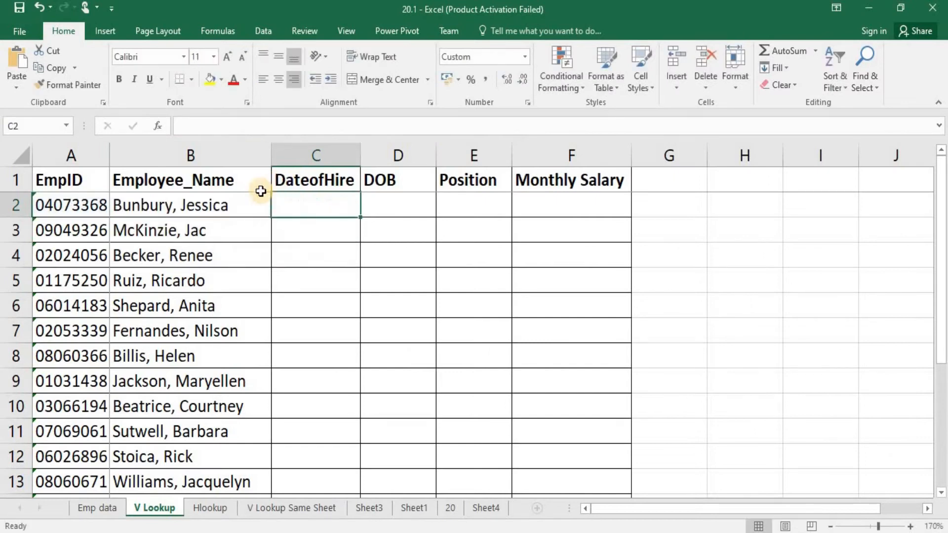
left_click(240, 199)
left_click_drag(519, 127, 180, 126)
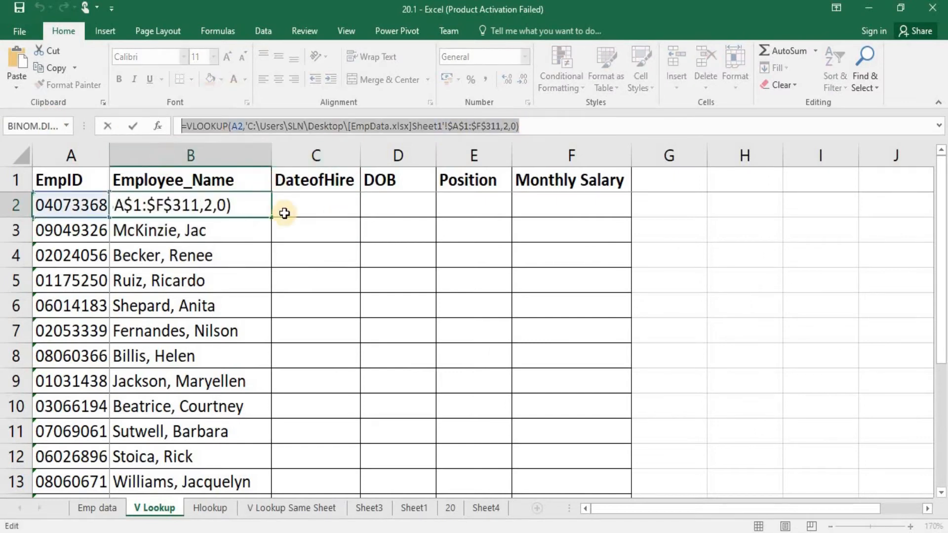
left_click(309, 209)
double_click(308, 209)
key("ctrl+v")
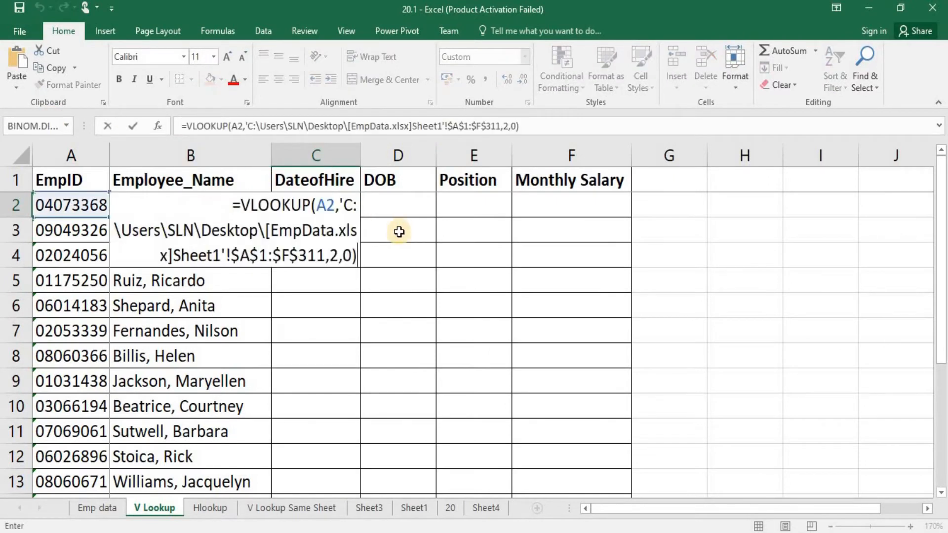
left_click(332, 256)
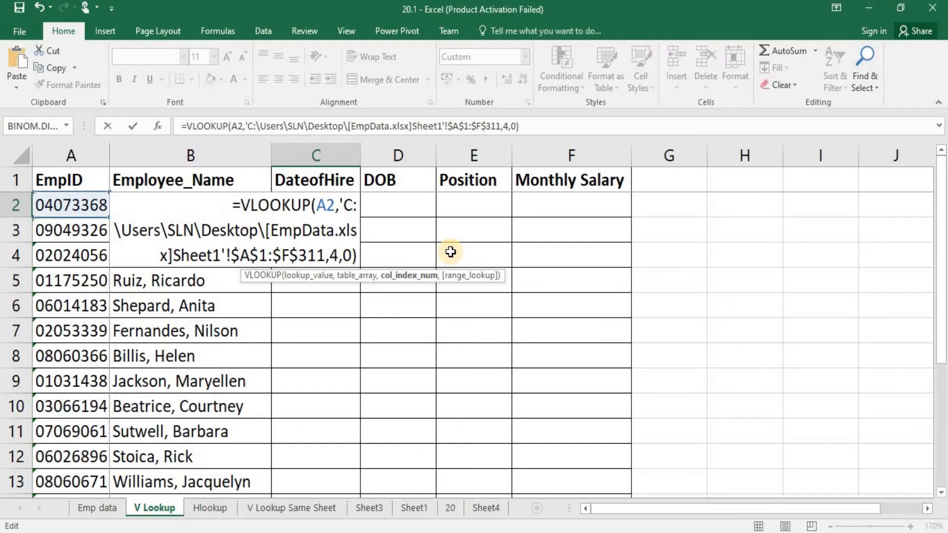
key("Return")
- Fill the DateofHire lookup formula from C2 down through C14 on the V Lookup sheet
key("Up")
key("Left")
key("ctrl+Down")
key("Right")
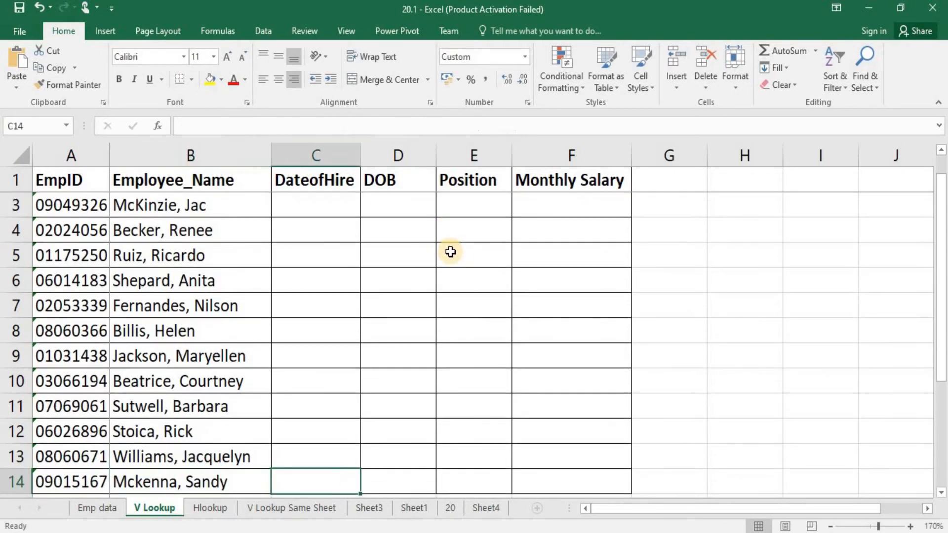
key("ctrl+shift+Up")
key("ctrl+d")
key("ctrl+Up")
key("Down")
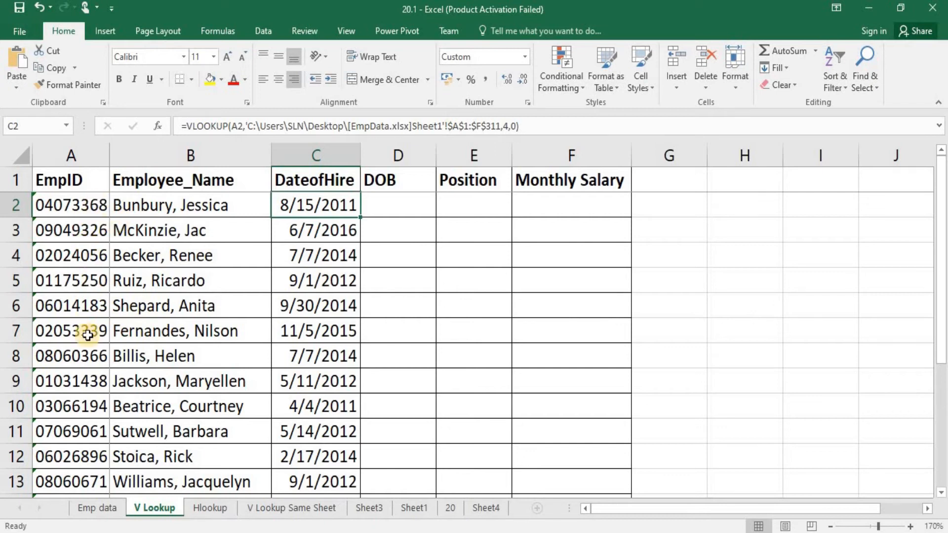
- Delete one digit from the EmpID in A6 of the V Lookup sheet
left_click(82, 305)
left_click(196, 126)
key("BackSpace")
key("Return")
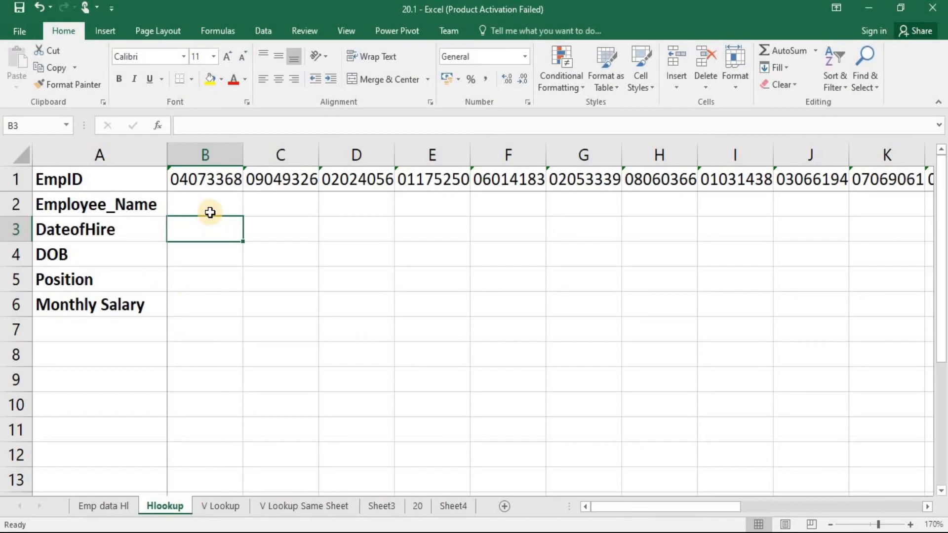
- Examine the EmpIDs across row 1 of the Hlookup sheet and the horizontal source table on the Emp data Hl sheet
left_click(210, 212)
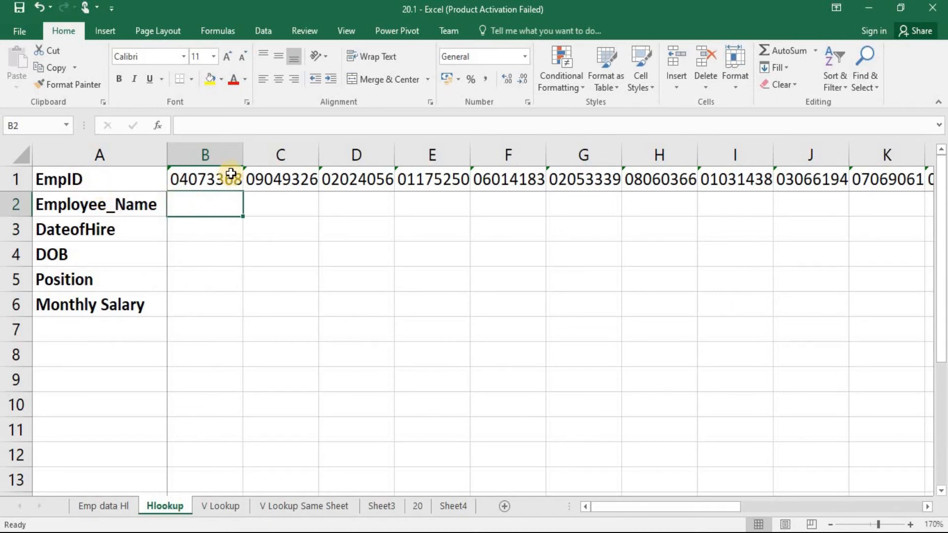
left_click(207, 176)
left_click(269, 182)
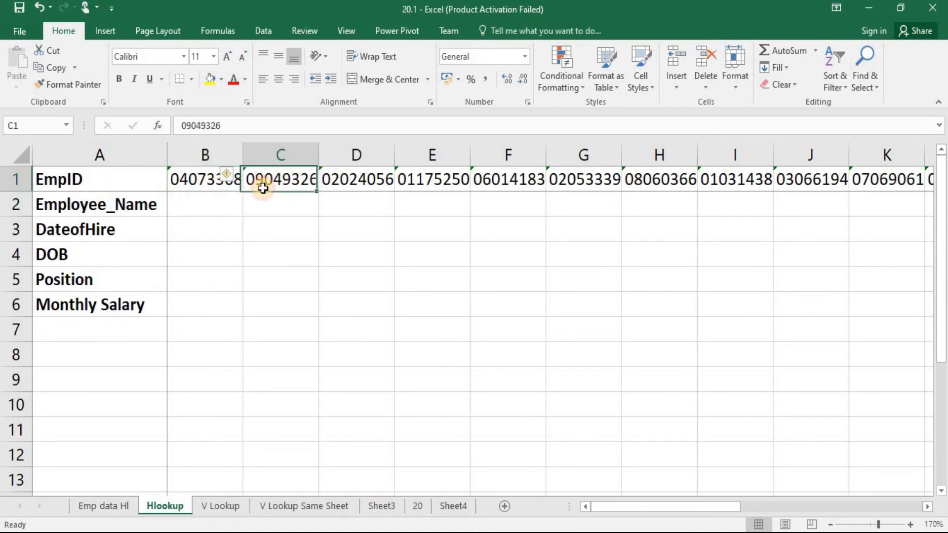
left_click(350, 180)
left_click(429, 183)
left_click(519, 182)
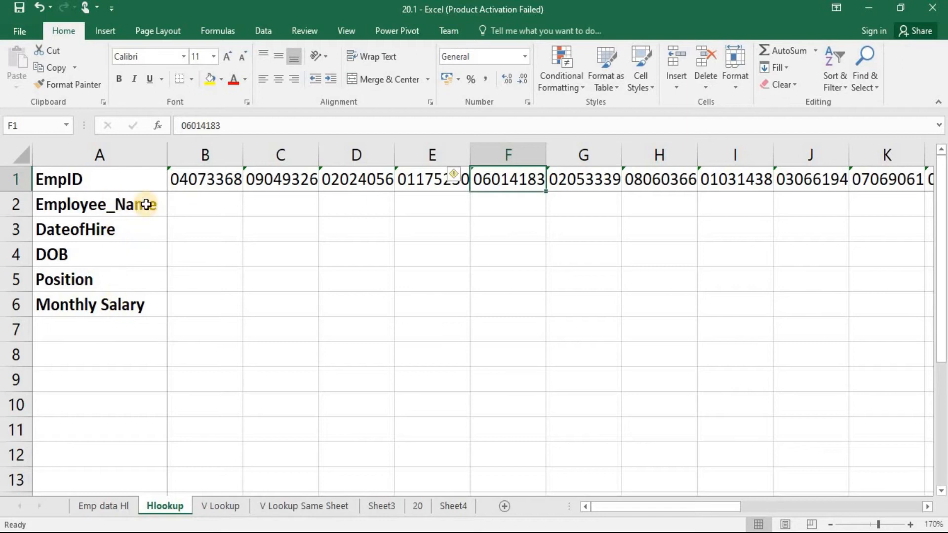
left_click(192, 202)
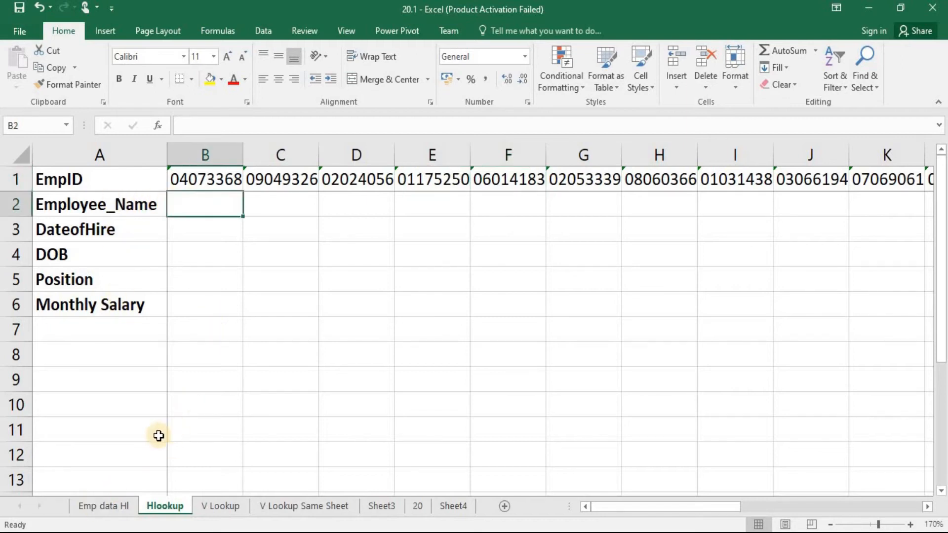
left_click(111, 507)
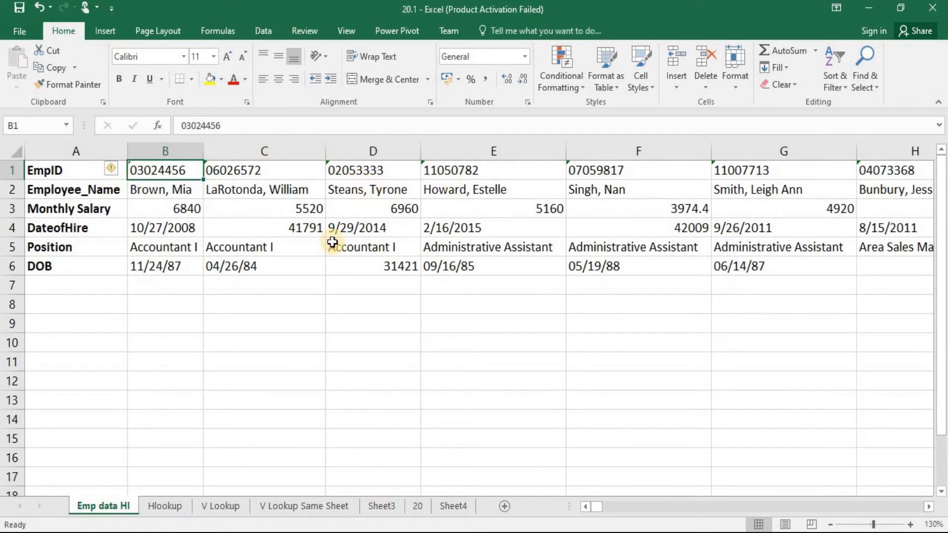
left_click(434, 173)
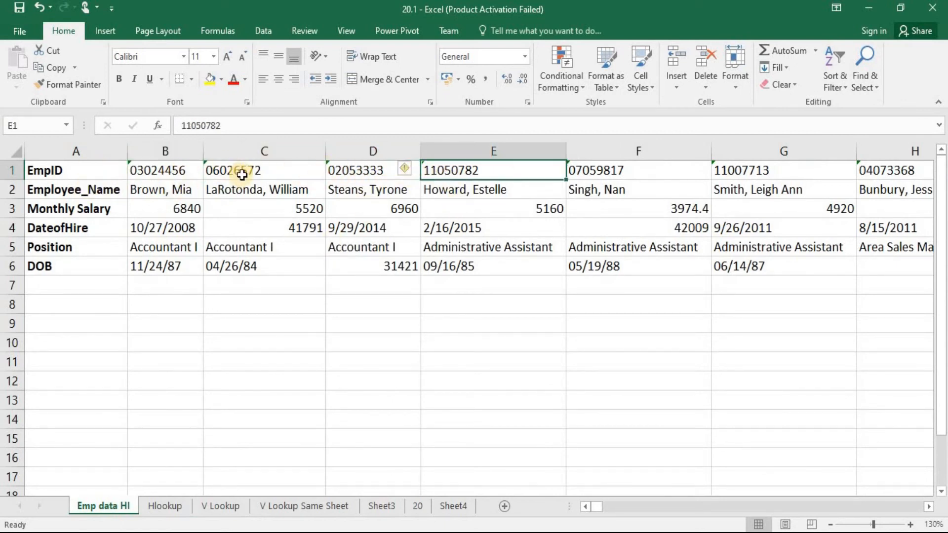
- Start an HLOOKUP in B2 of the Hlookup sheet, with B1 as the lookup value
left_click(163, 506)
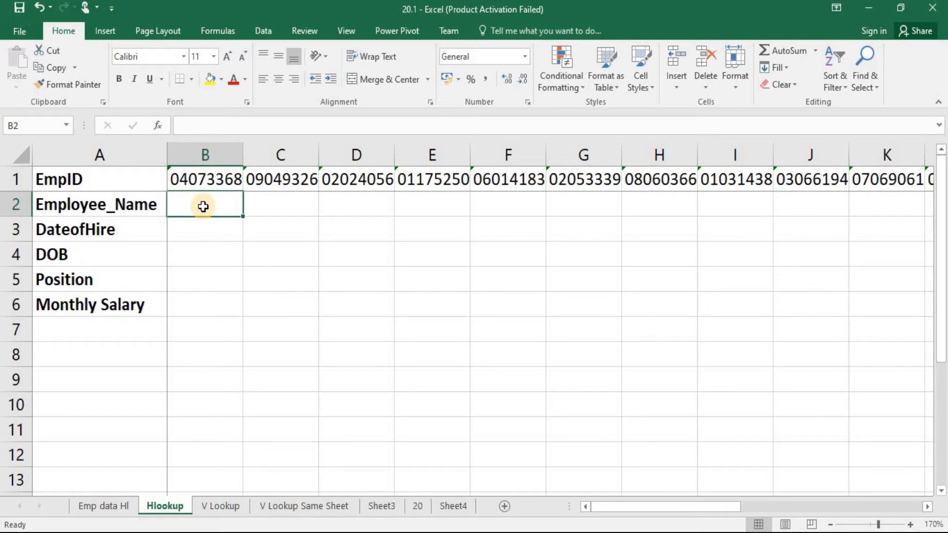
type("=")
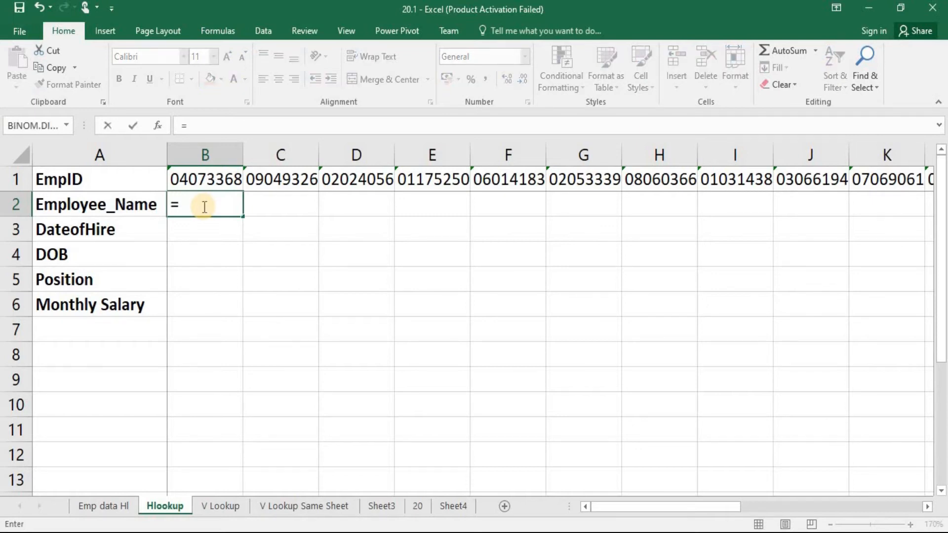
key("BackSpace")
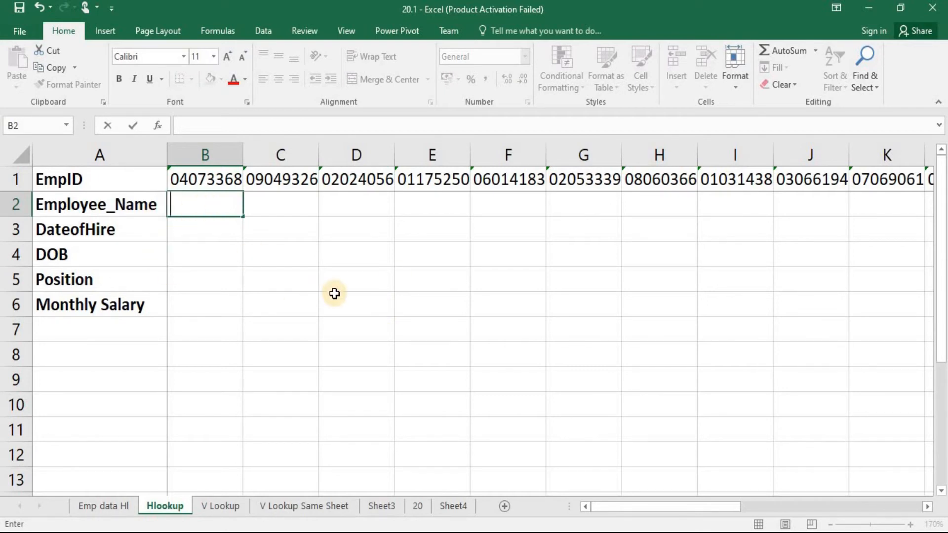
type("=g")
key("BackSpace")
type("h")
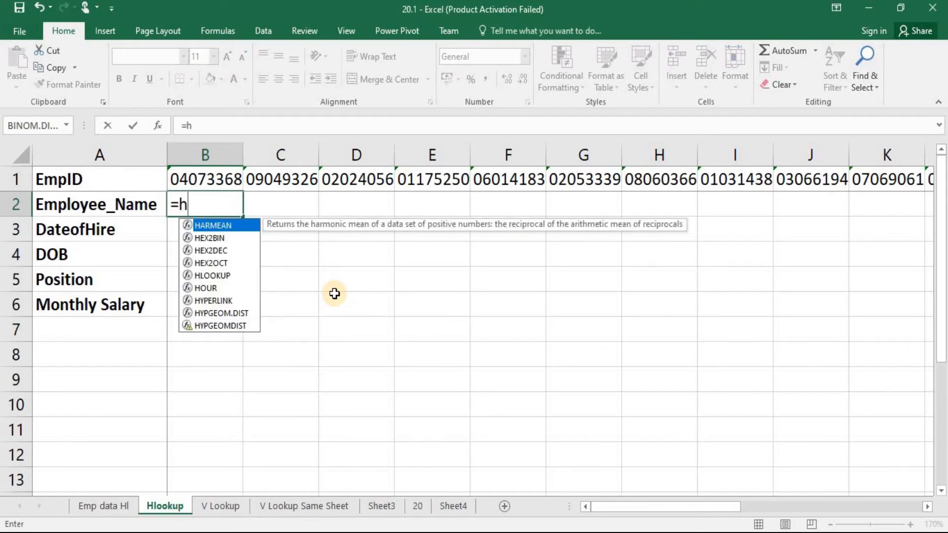
type("lo")
key("Tab")
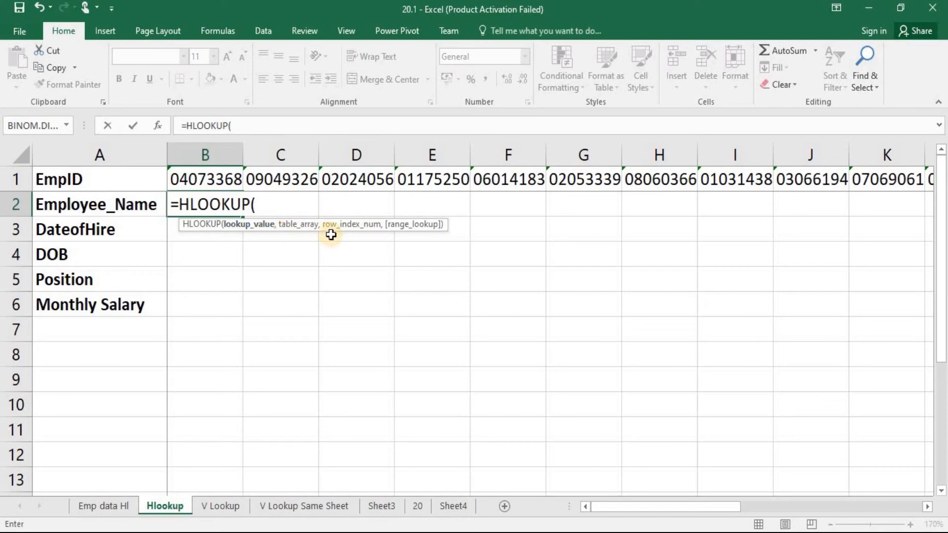
left_click(224, 180)
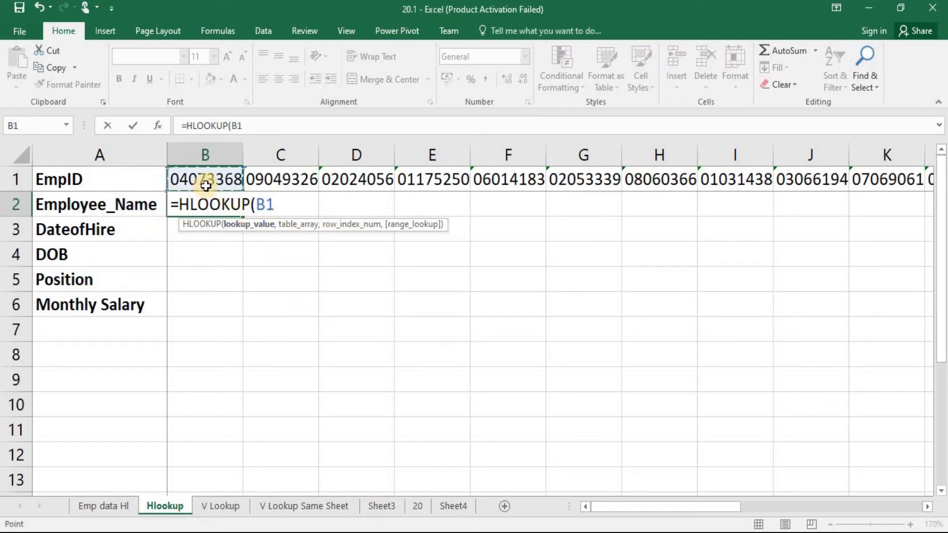
type(",")
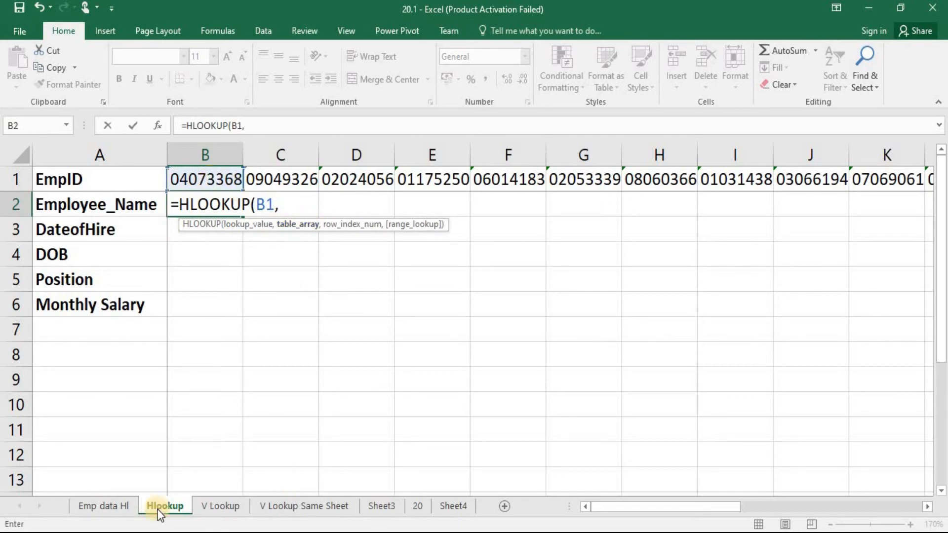
- Set the HLOOKUP table array to A1:KY6 on the Emp data Hl sheet
left_click(117, 505)
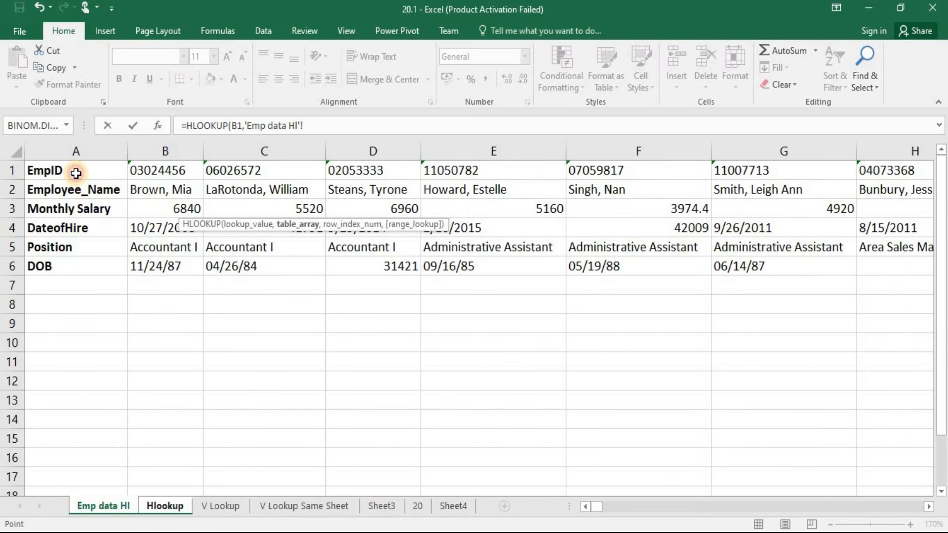
left_click(76, 173)
key("shift+Down")
key("shift+Up")
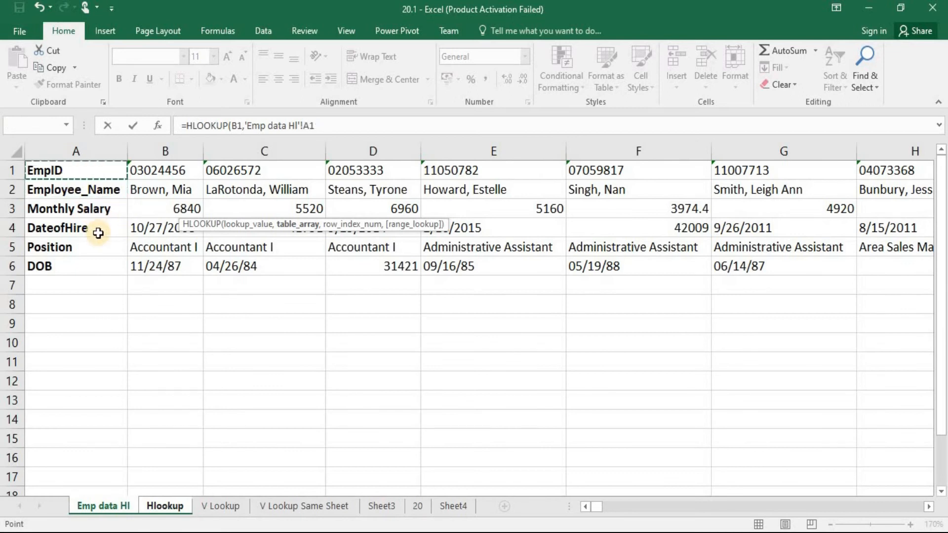
key("ctrl+shift+Right")
key("ctrl+shift+Down")
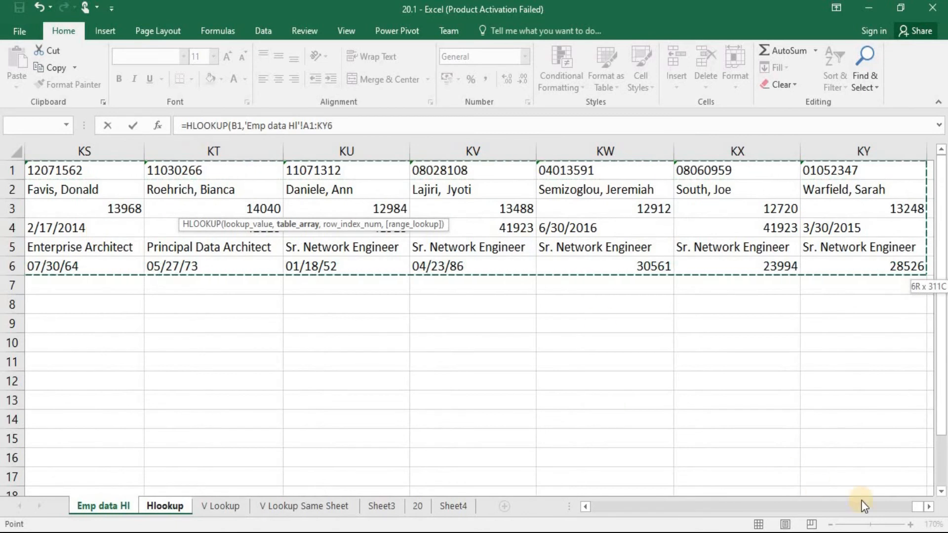
left_click_drag(914, 506, 594, 508)
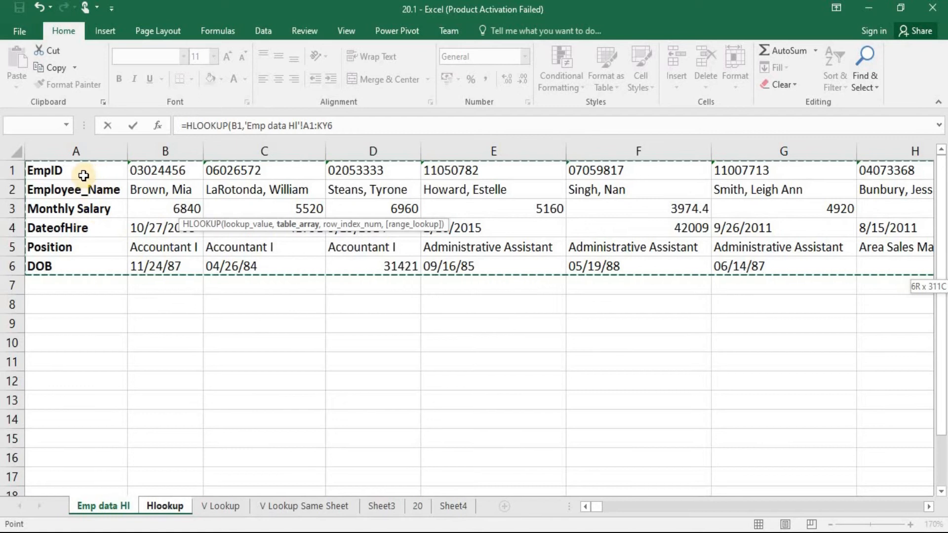
- Complete the HLOOKUP with row index 2 and exact match 0
left_click(343, 127)
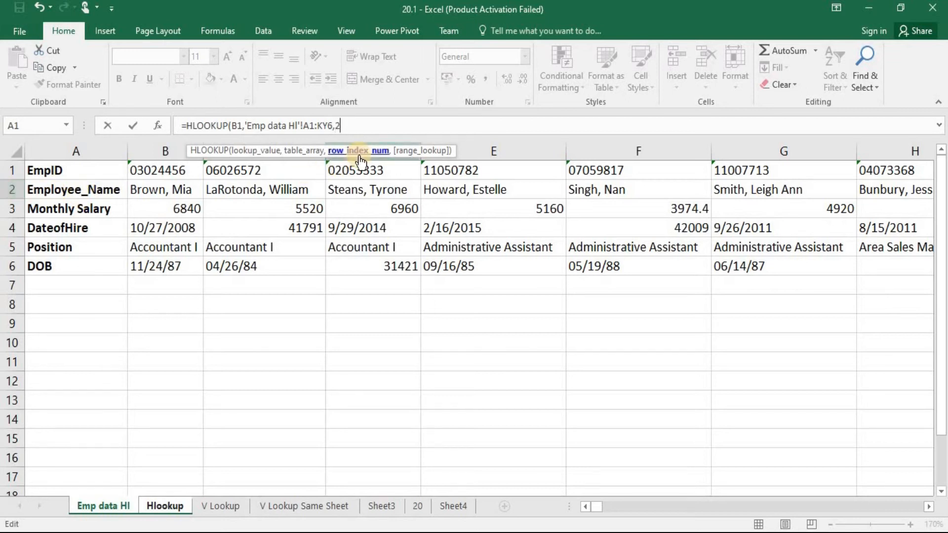
type(",")
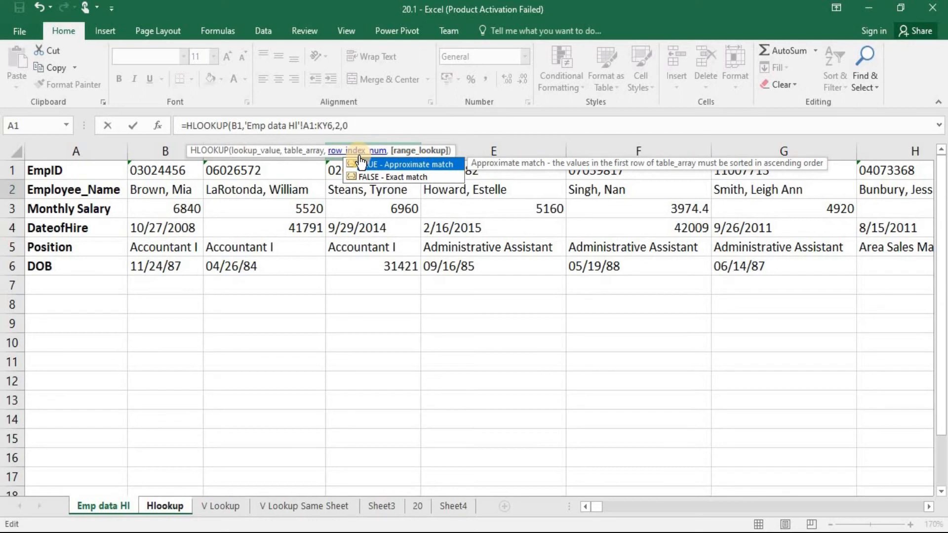
type("0)")
key("Return")
- Make the table array in the B2 formula absolute as $A$1:$KY$6
left_click(227, 204)
left_click_drag(303, 125, 330, 124)
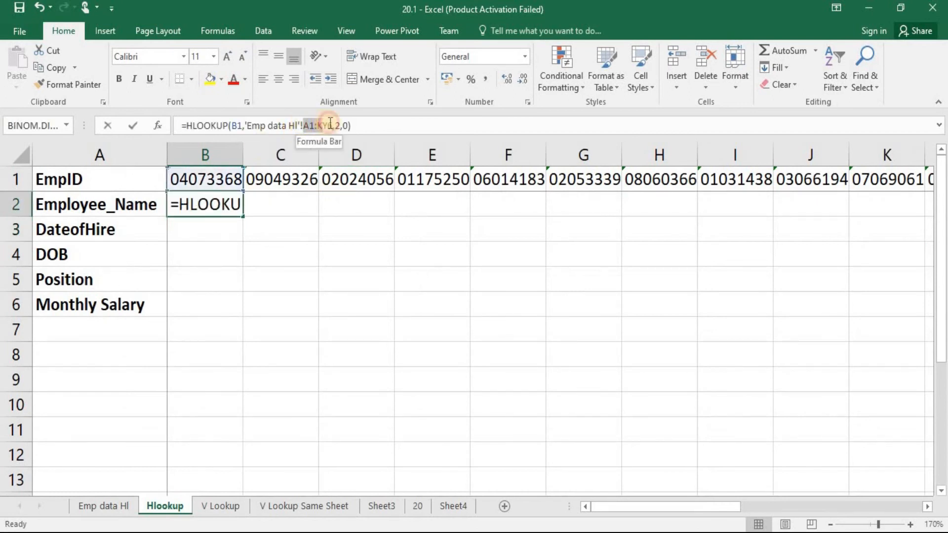
key("F4")
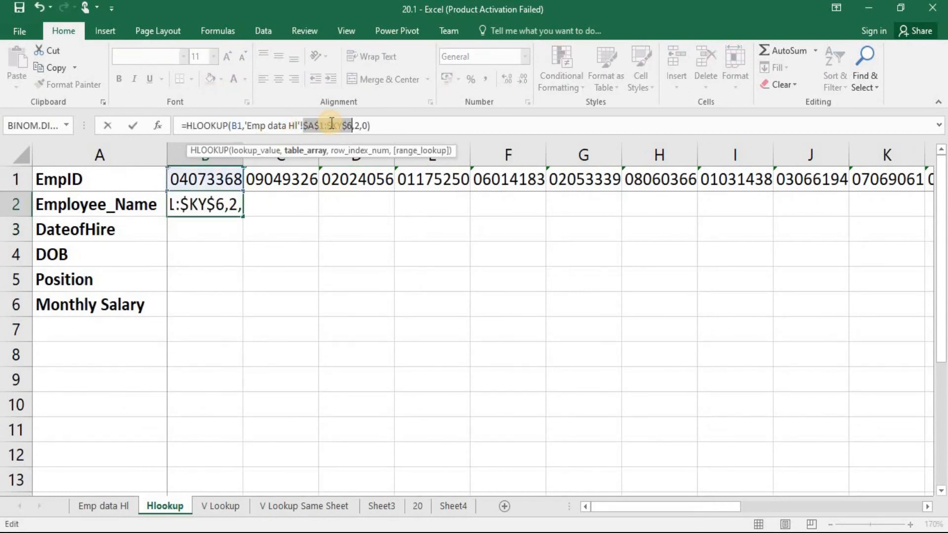
key("Return")
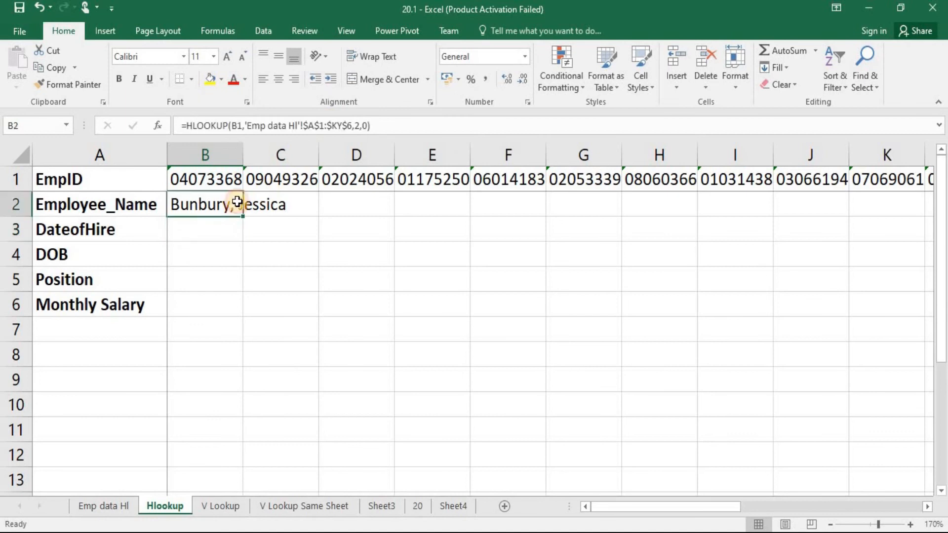
- Paste the Employee_Name HLOOKUP formula from B2 into C2, D2 and E2
left_click(265, 206)
key("ctrl+v")
left_click(328, 206)
key("ctrl+v")
left_click(432, 213)
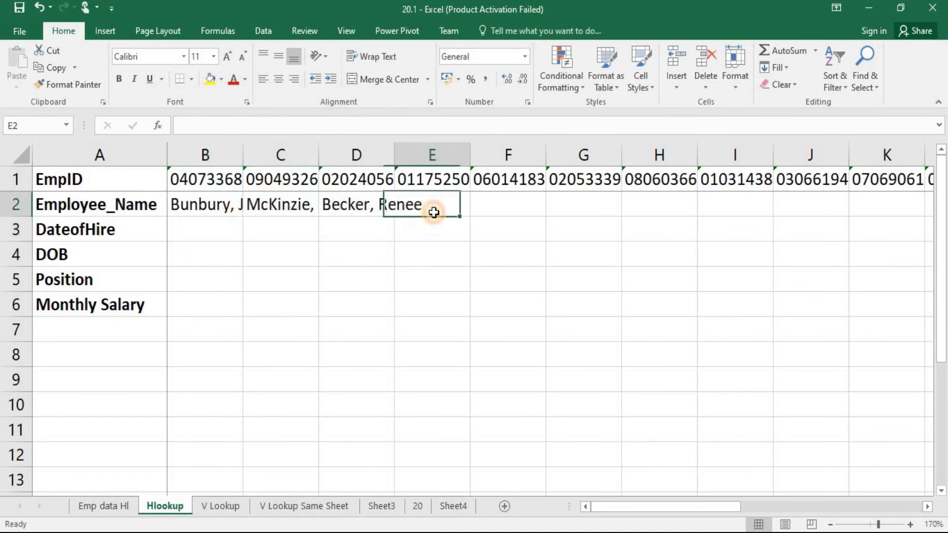
key("ctrl+v")
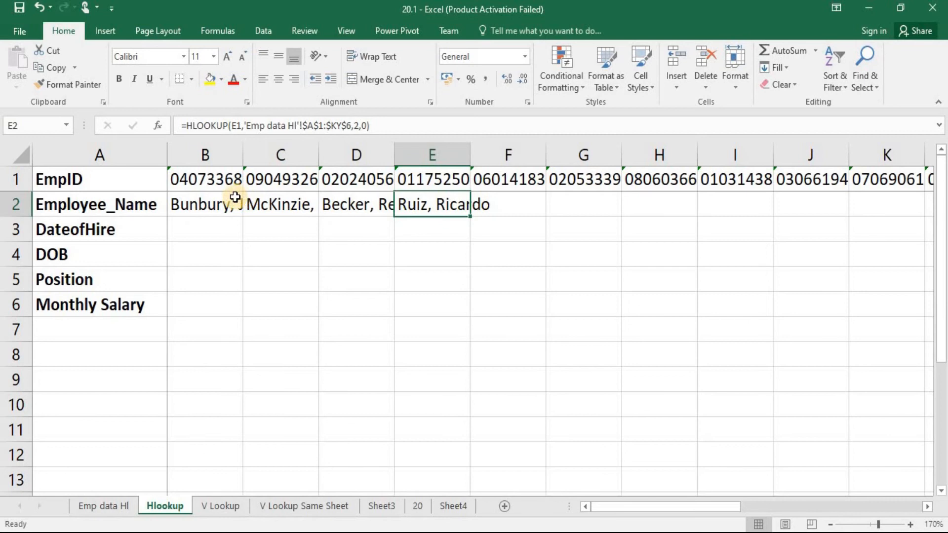
- Reuse the Employee_Name HLOOKUP formula in the DateofHire cell B3 with row index 4
left_click(215, 206)
key("F2")
key("Escape")
left_click(193, 227)
key("ctrl+v")
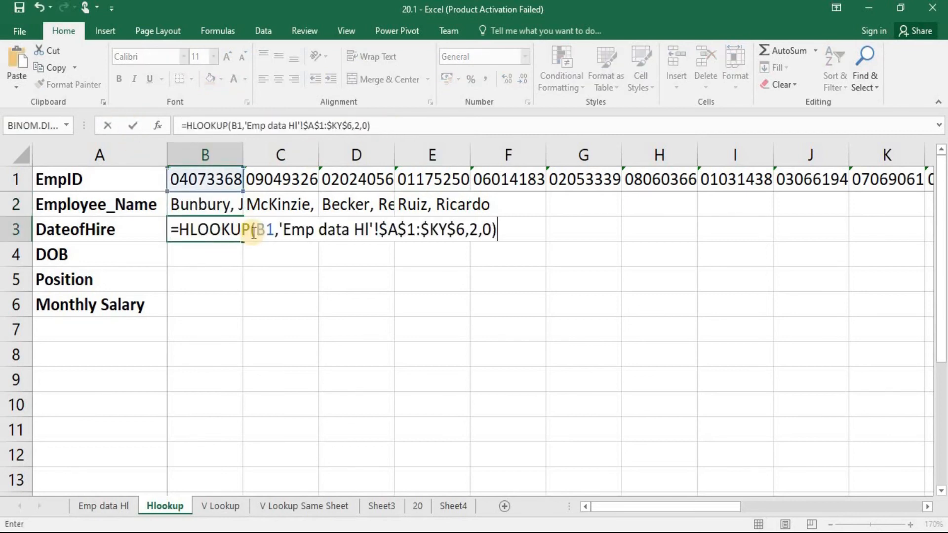
double_click(473, 230)
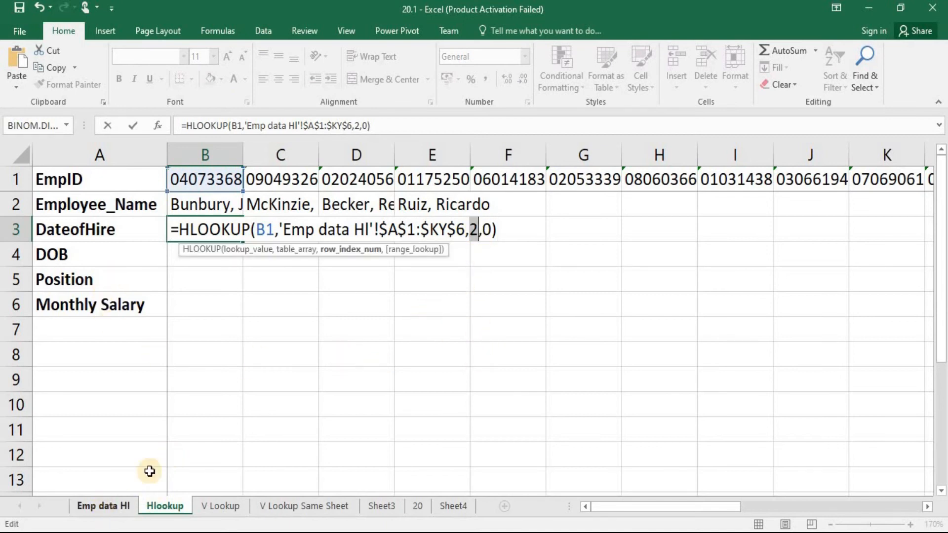
type("4")
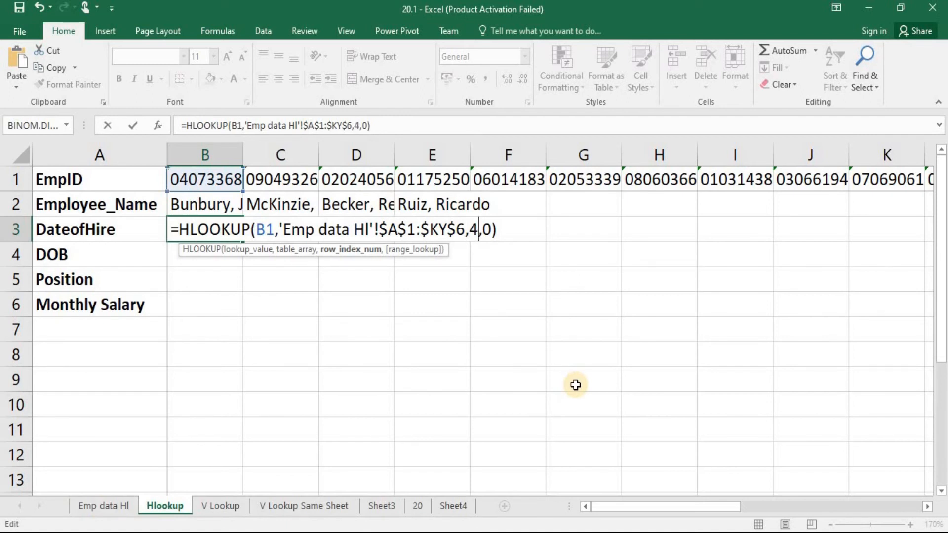
key("Return")
- Fill the DateofHire formula from B3 across into C3 and D3
key("Up")
key("Right")
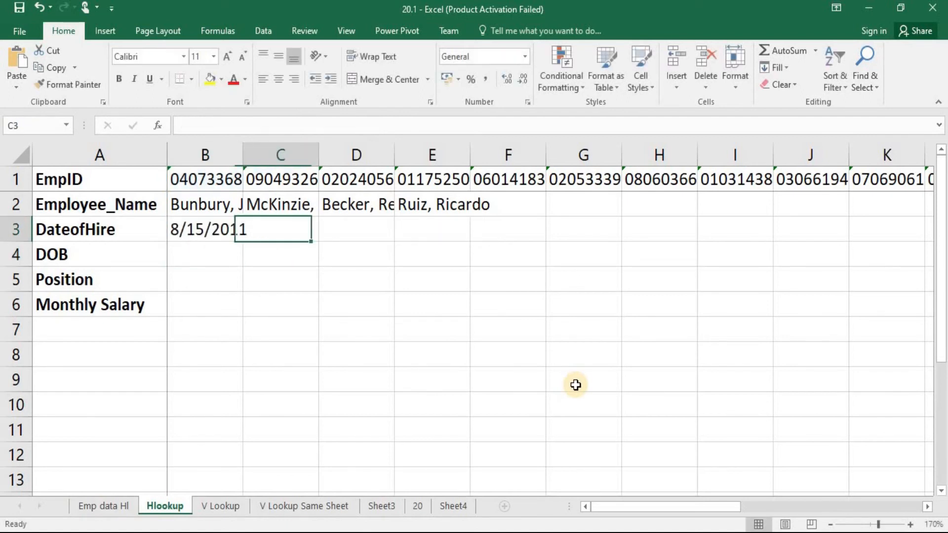
key("ctrl+r")
key("Right")
key("ctrl+r")
- Clear the Employee_Name and DateofHire formulas from B2:E3
key("Left")
key("Left")
key("ctrl+c")
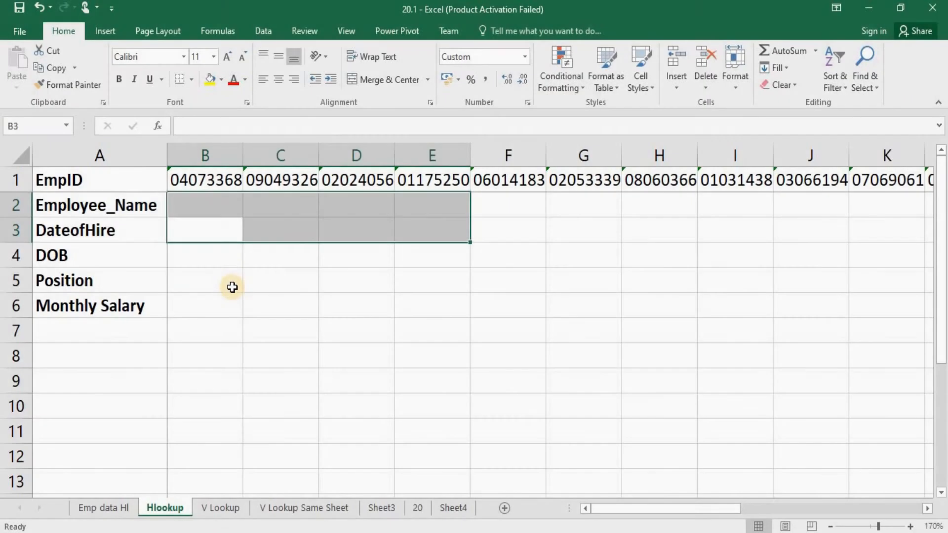
left_click(231, 285)
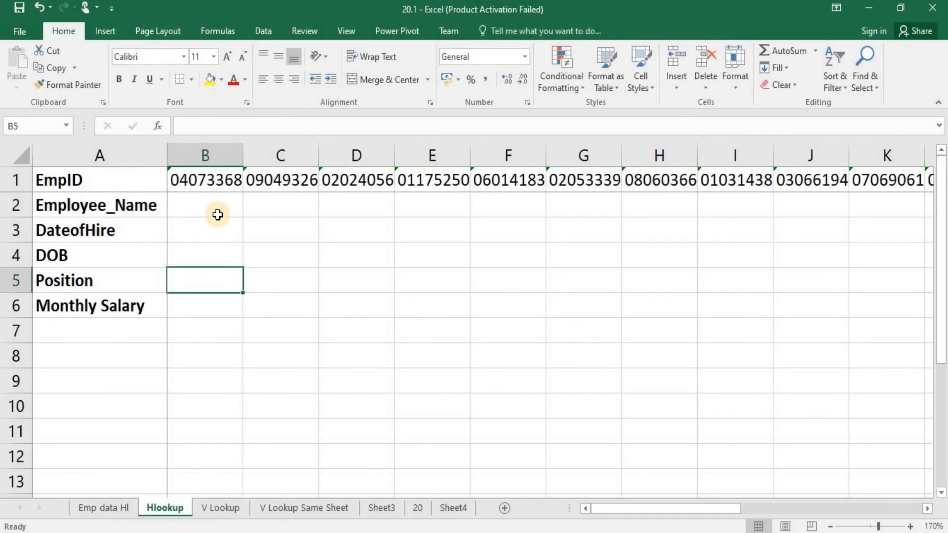
- Open the EmpData workbook from the desktop and select the first employee ID in B1 on Sheet2
left_click(221, 206)
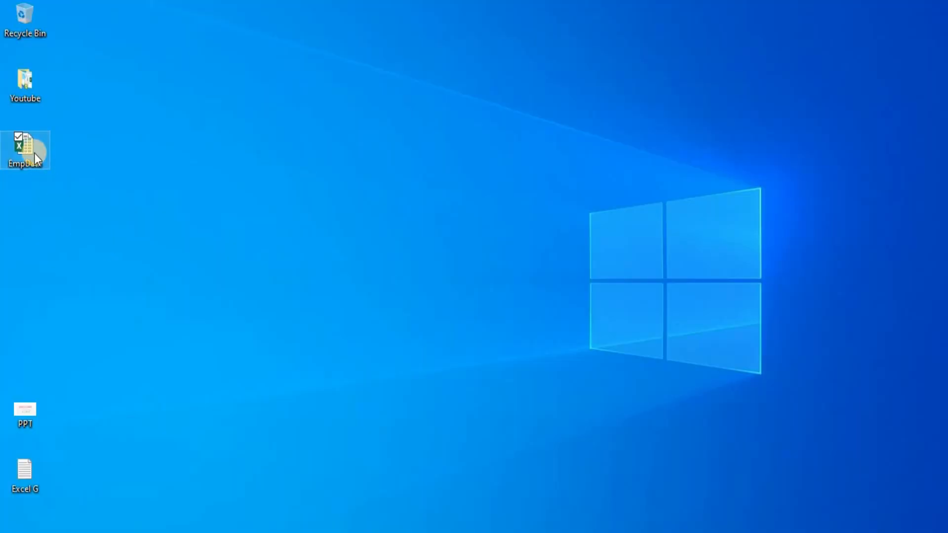
double_click(34, 158)
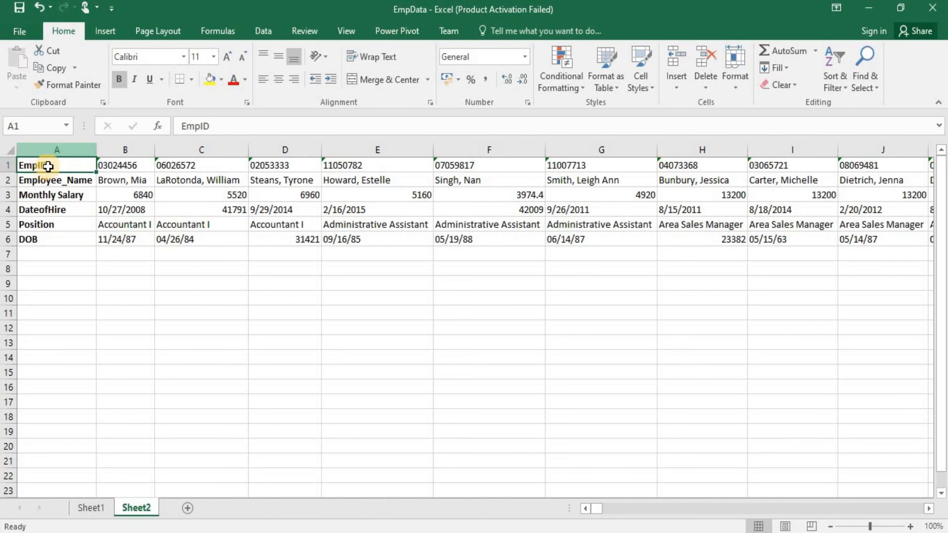
left_click(150, 165)
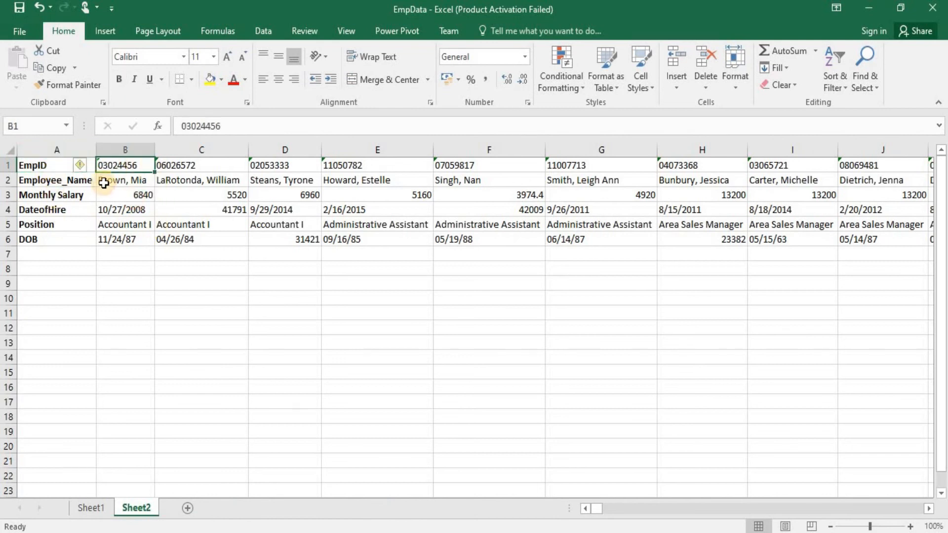
left_click(190, 166)
left_click(268, 167)
left_click(117, 166)
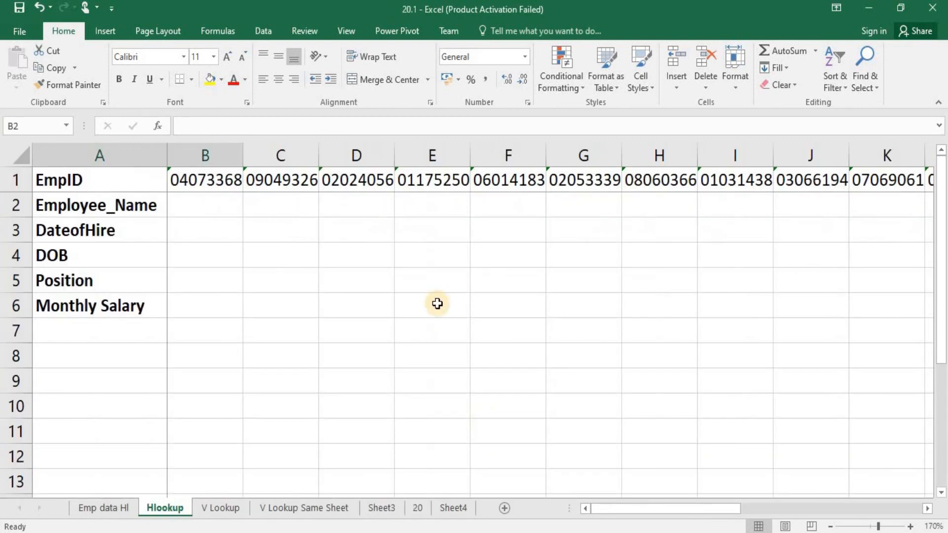
- Start an HLOOKUP formula in B2 of the Hlookup sheet in workbook 20.1, with B1 as the lookup value
left_click(186, 205)
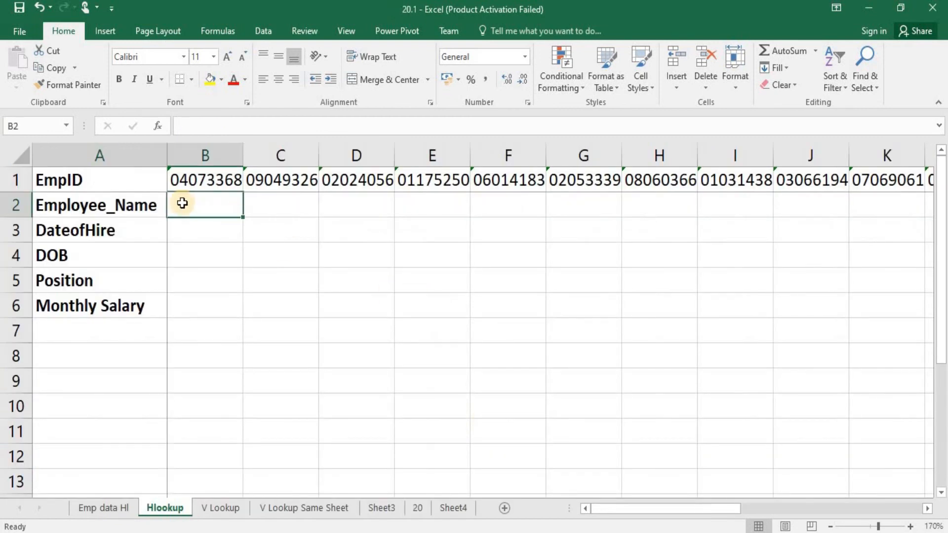
type("=hl")
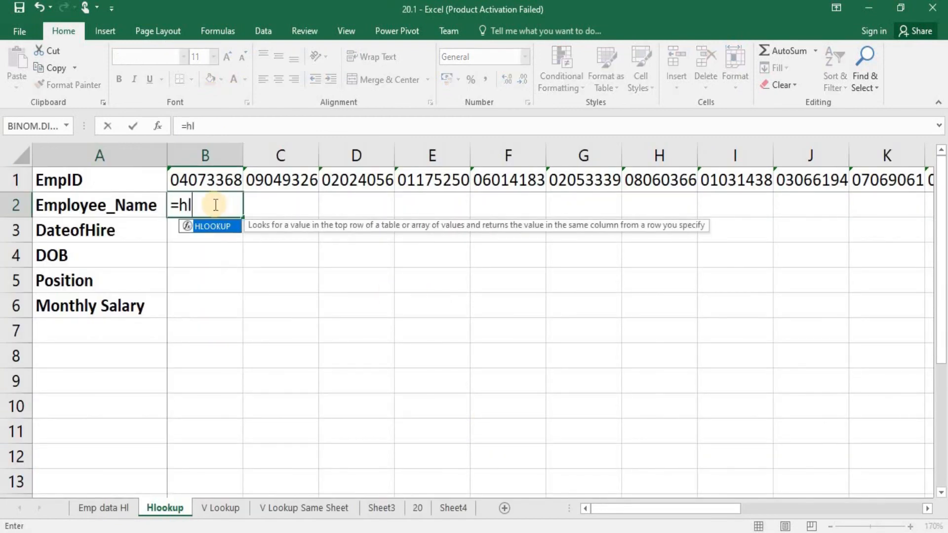
key("Tab")
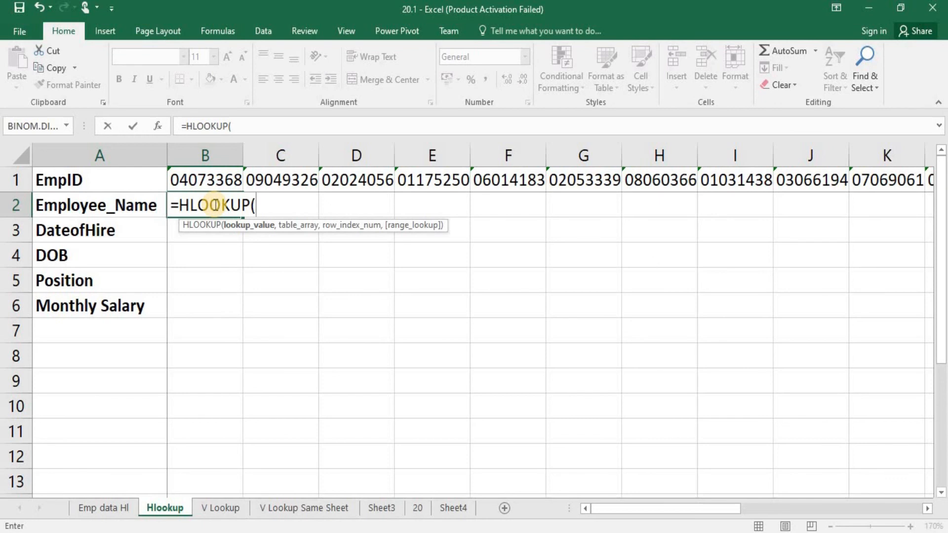
key("Up")
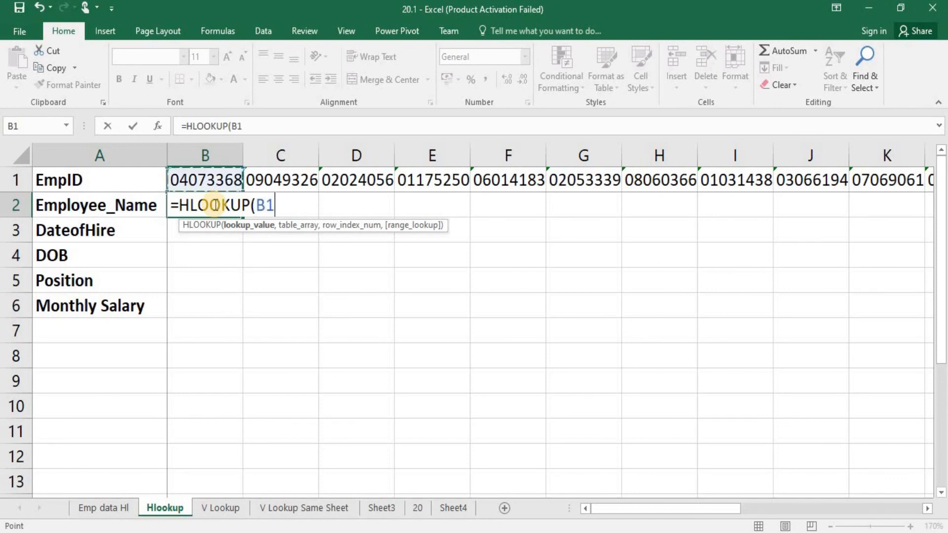
type(",")
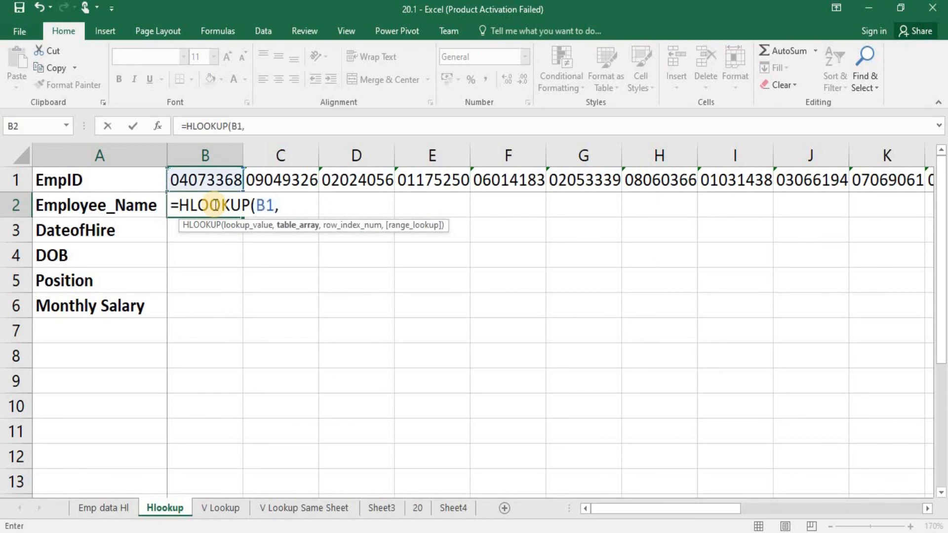
- Set the HLOOKUP table array to $A$1:$KY$6 on Sheet2 of the EmpData workbook
key("alt+Tab")
key("Left")
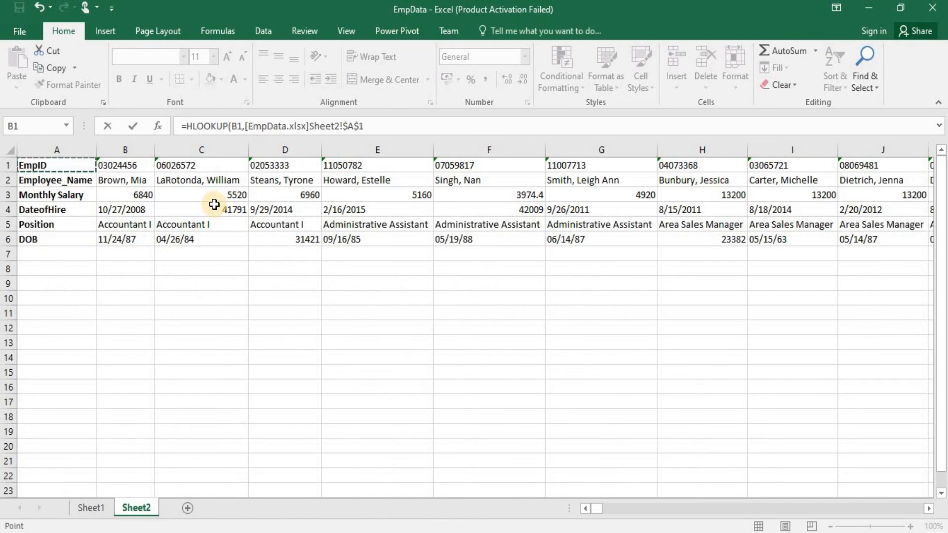
key("ctrl+shift+End")
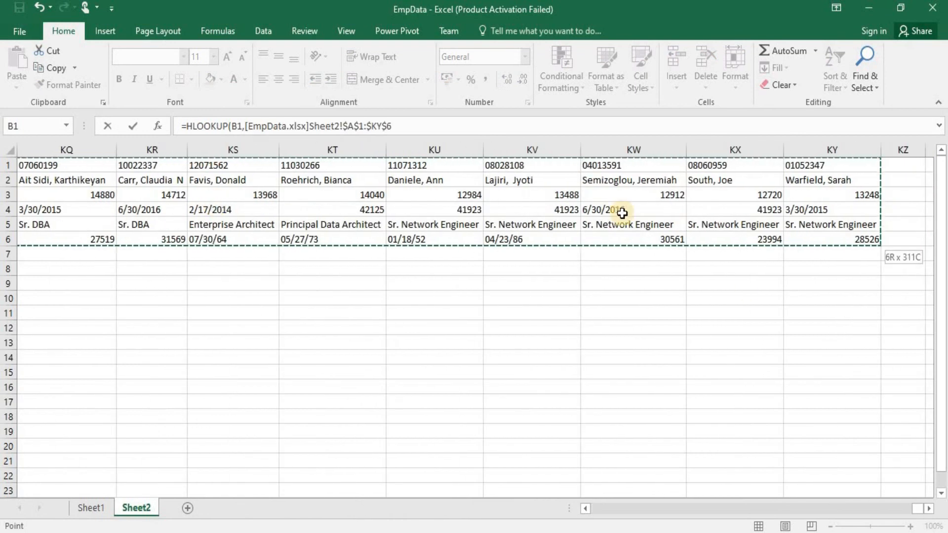
left_click_drag(916, 510, 588, 494)
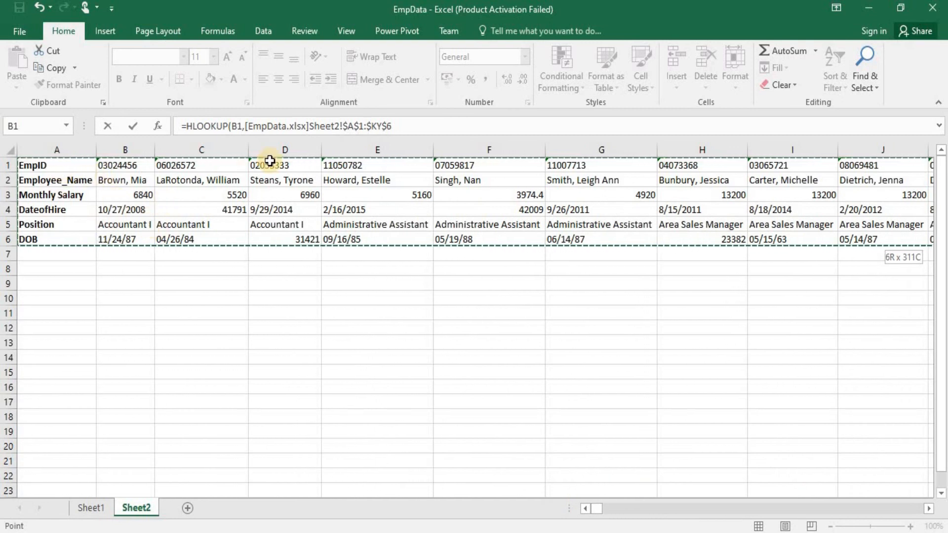
left_click(411, 130)
type(",")
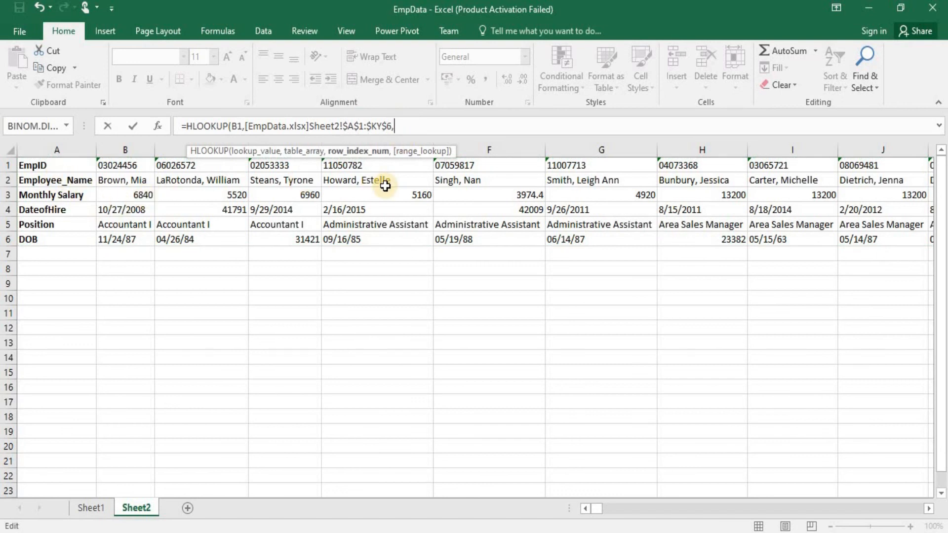
- Complete the B2 HLOOKUP with row index 2 and exact match 0, and copy it into C2 and D2
type("2,")
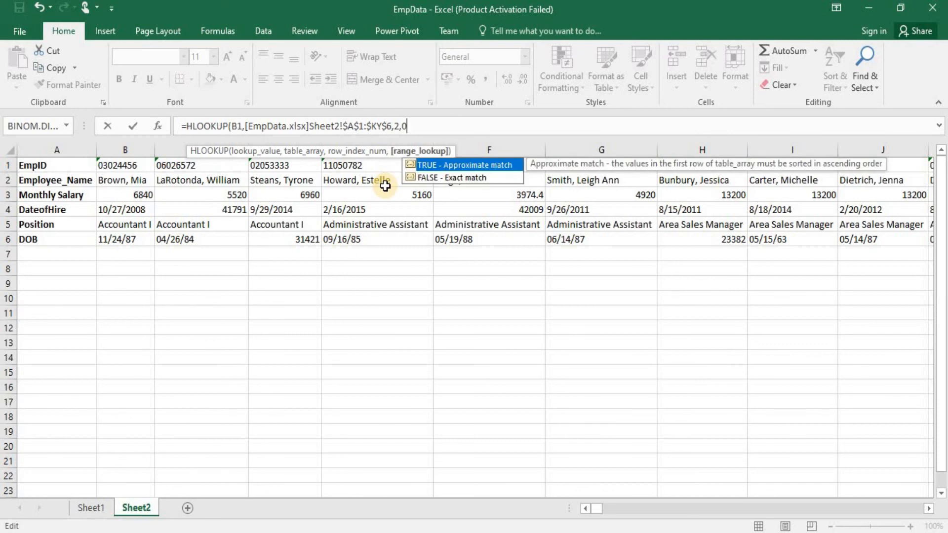
type("0)")
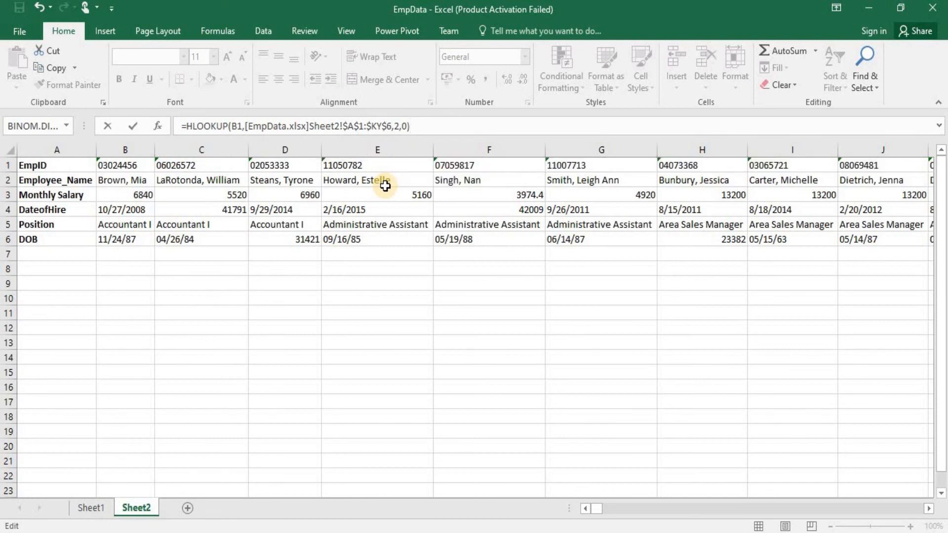
key("Return")
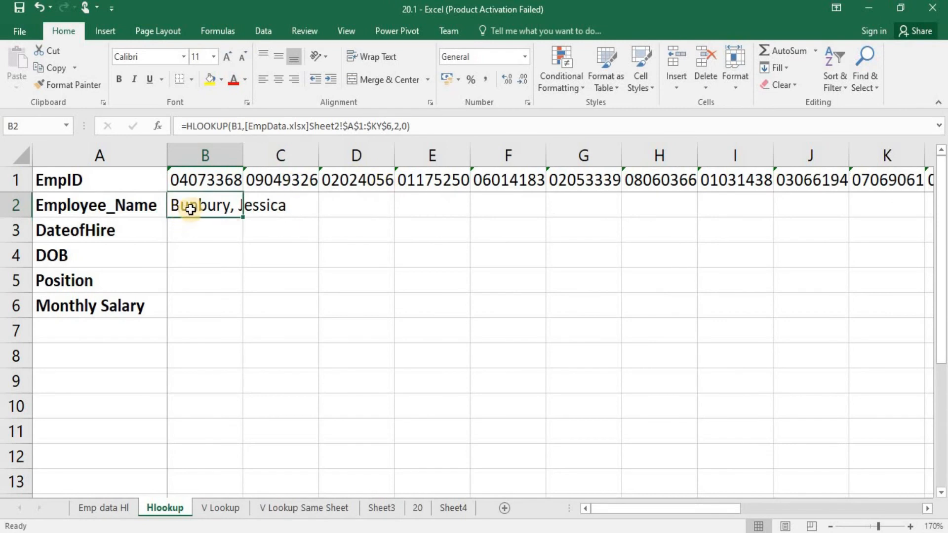
left_click(286, 212)
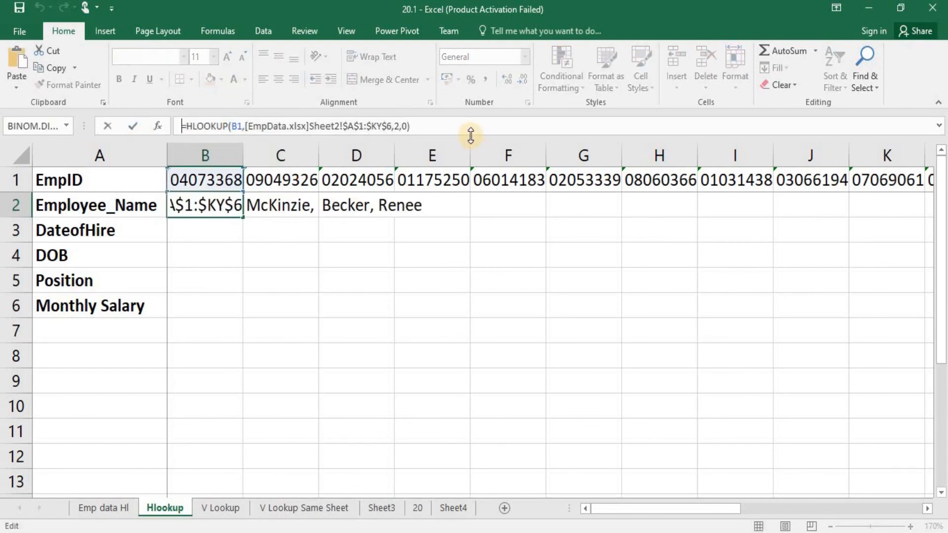
- Copy the B2 formula text into the DateofHire cell B3 and set its row index to 4
key("Escape")
triple_click(191, 126)
key("ctrl+c")
key("Return")
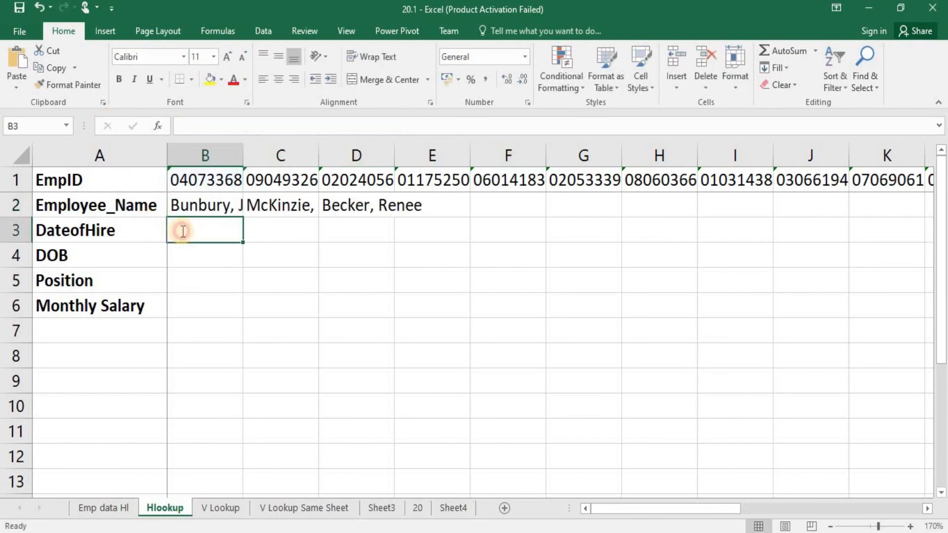
key("ctrl+v")
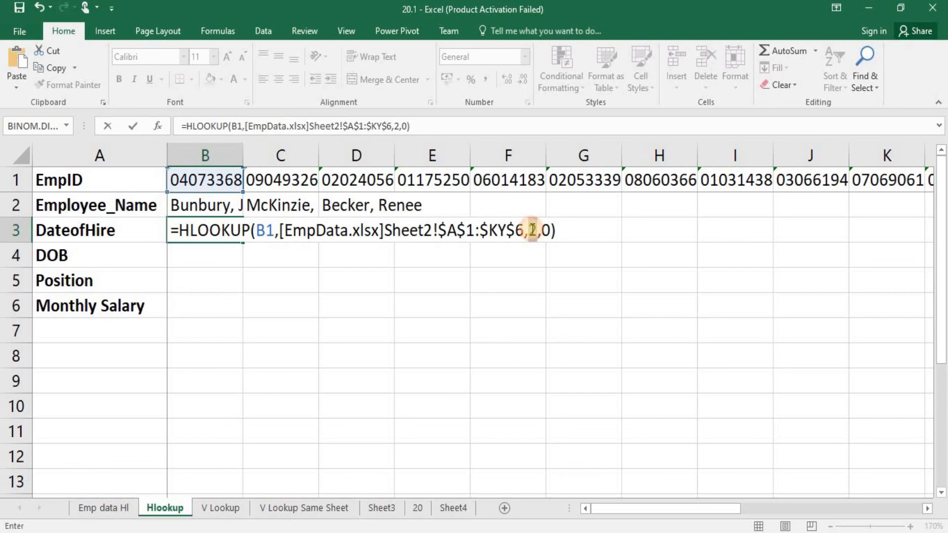
double_click(531, 230)
type("4")
key("ctrl+Return")
- Paste the DateofHire HLOOKUP formula from B3 into C3 and D3
key("ctrl+c")
key("Right")
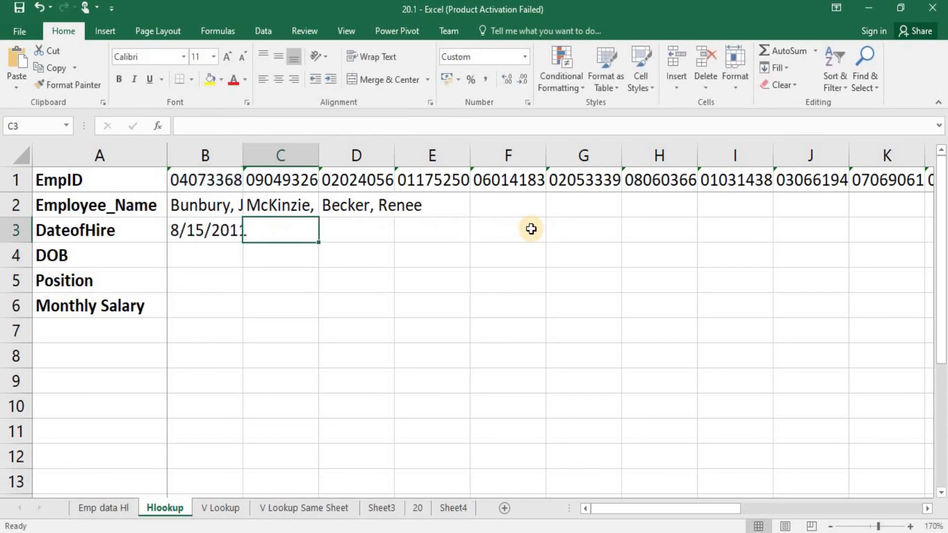
key("ctrl+v")
key("Right")
key("ctrl+v")
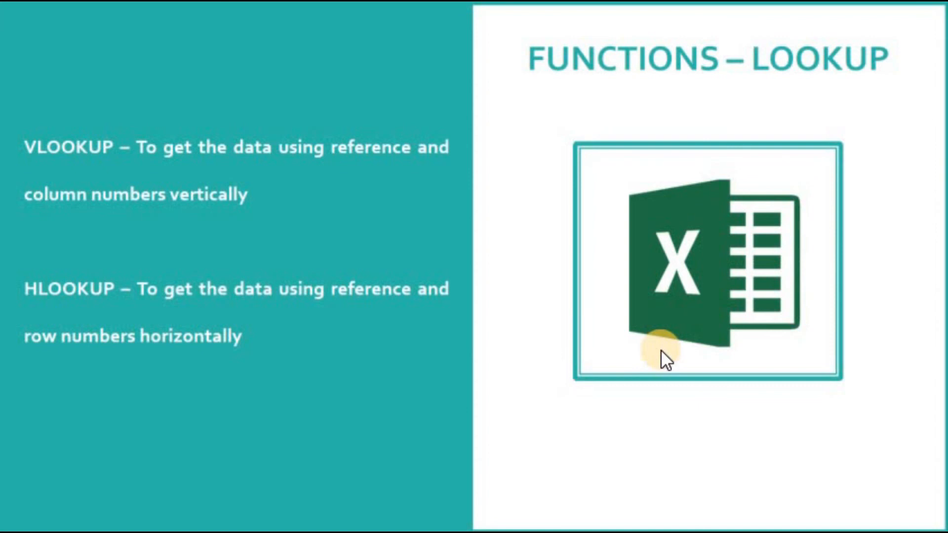
left_click(641, 324)
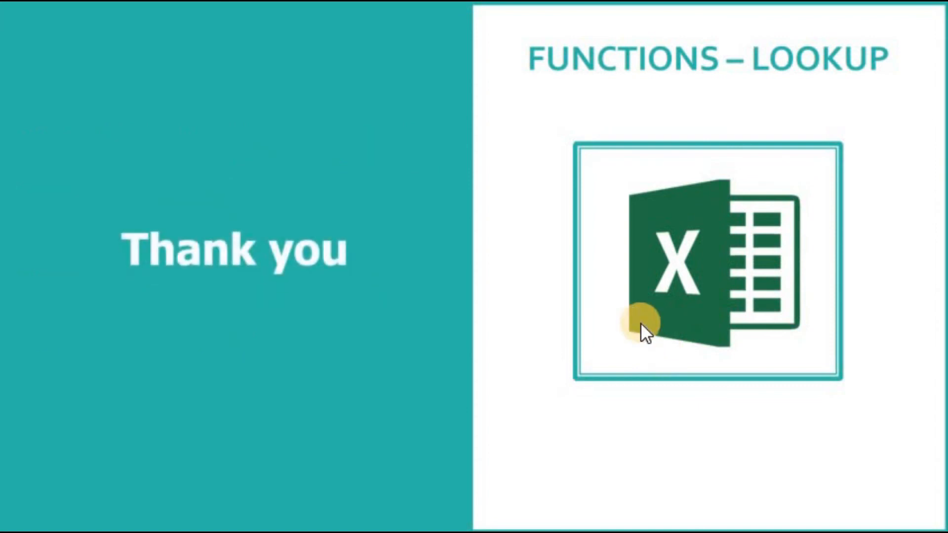